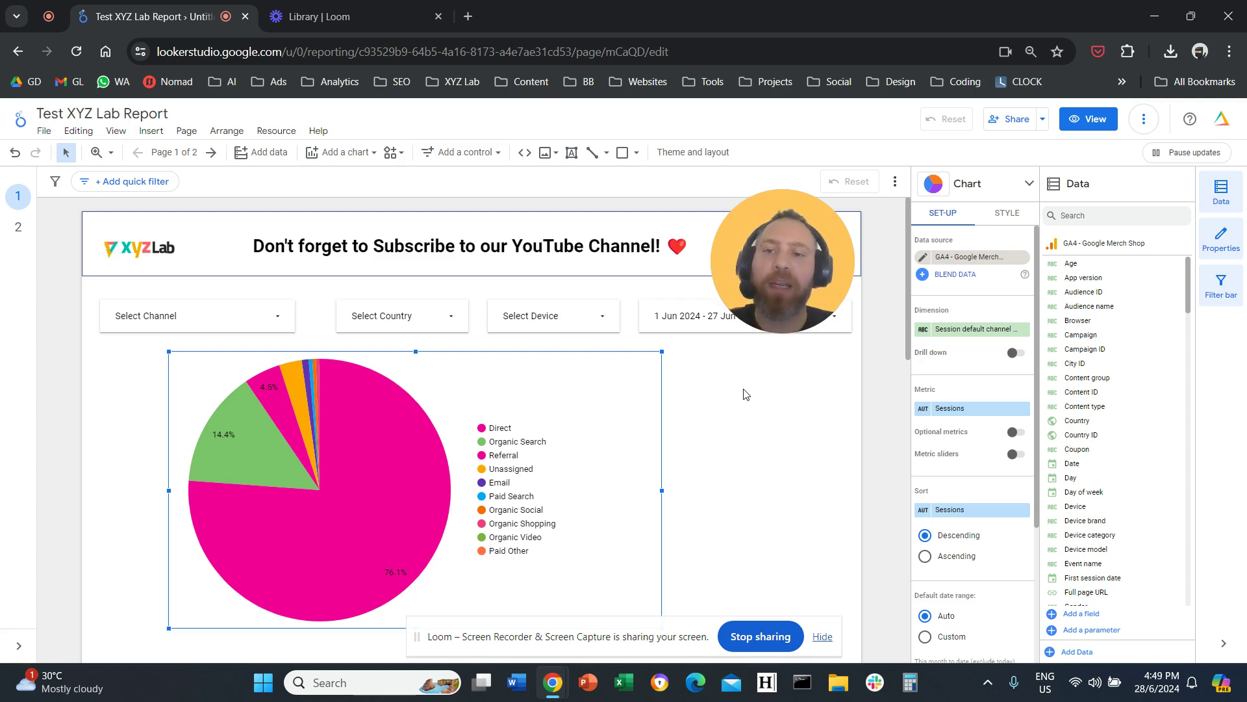
Step: Select the sessions-by-channel pie chart so its properties panel is showing
click(760, 439)
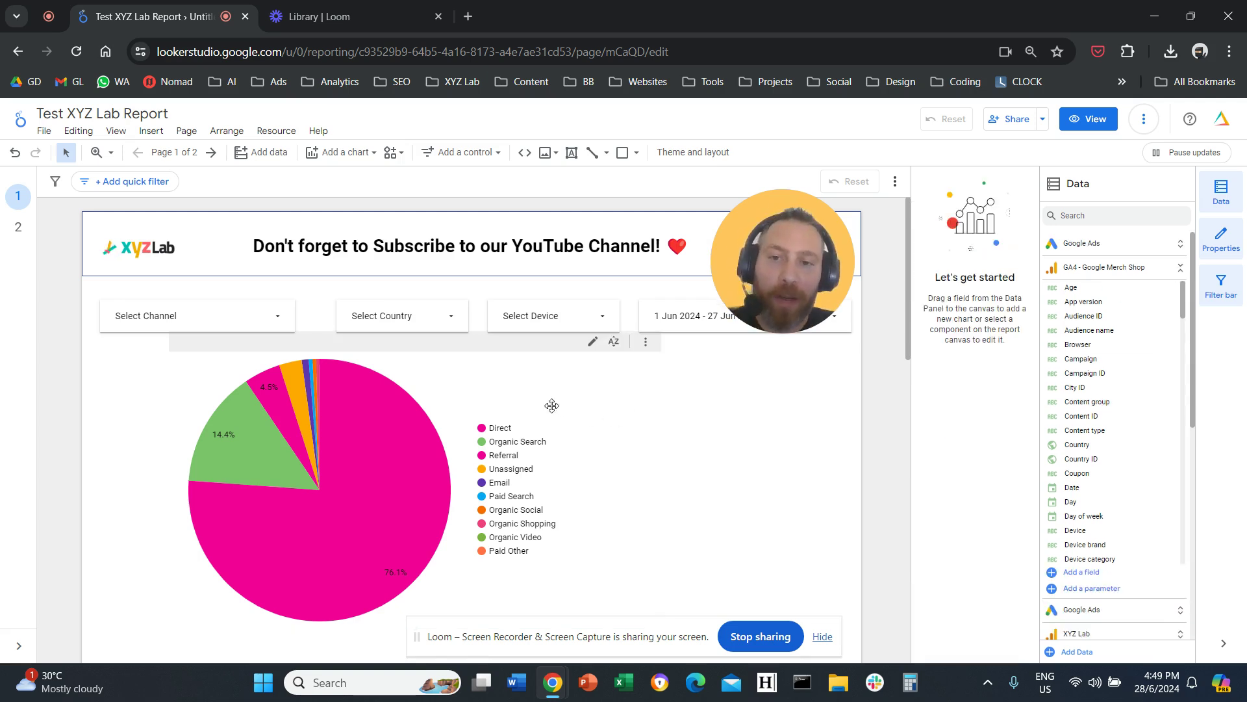
click(527, 393)
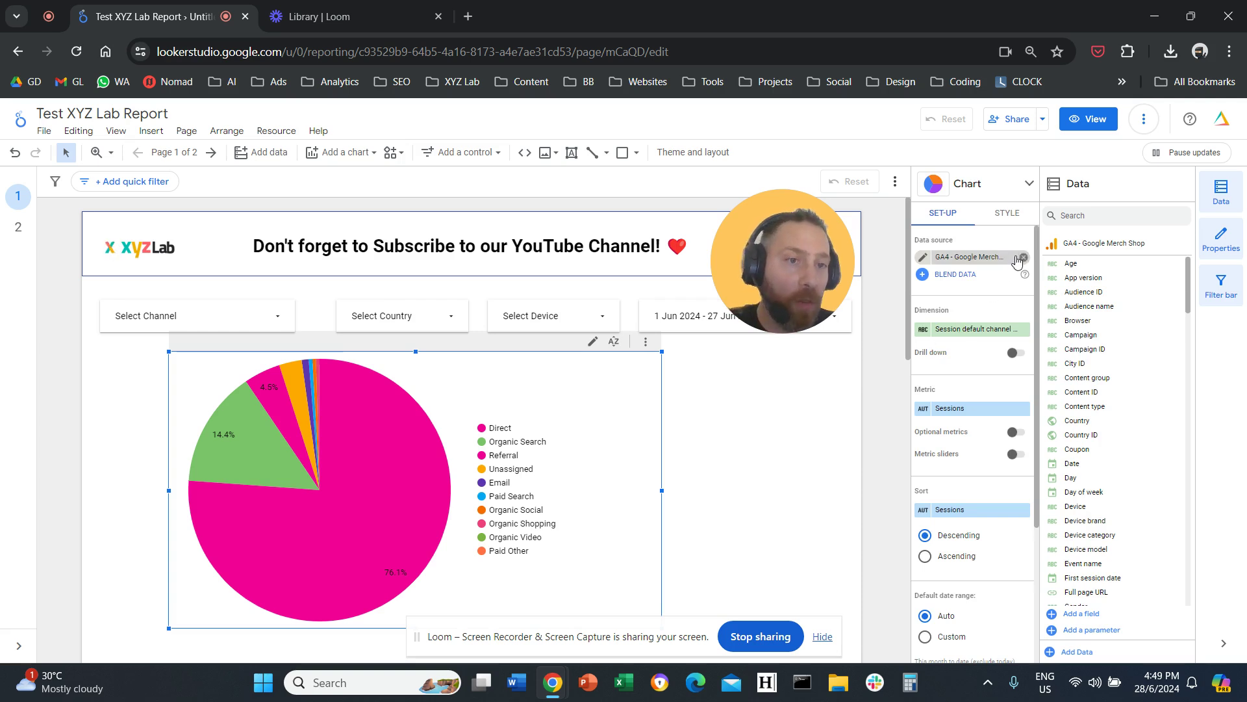
Step: Bring up the pie chart's style options, showing 10 slices coloured by dimension values
click(1012, 223)
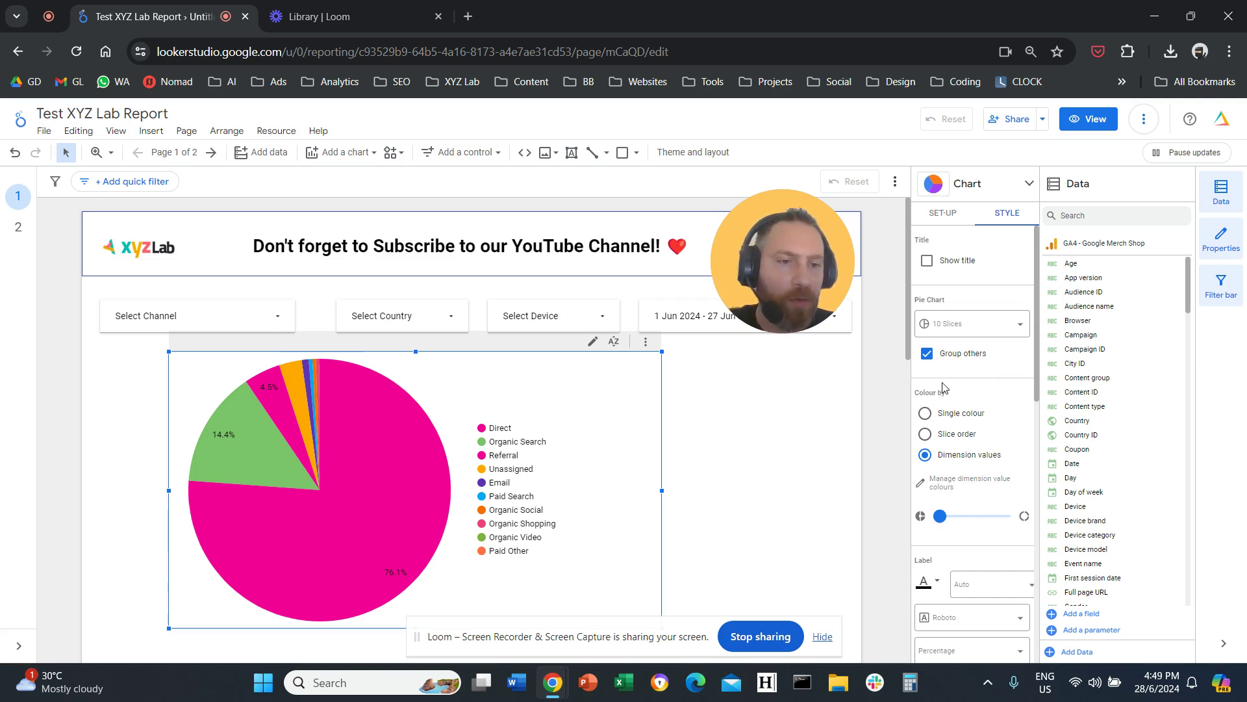
scroll(959, 398, down, 2)
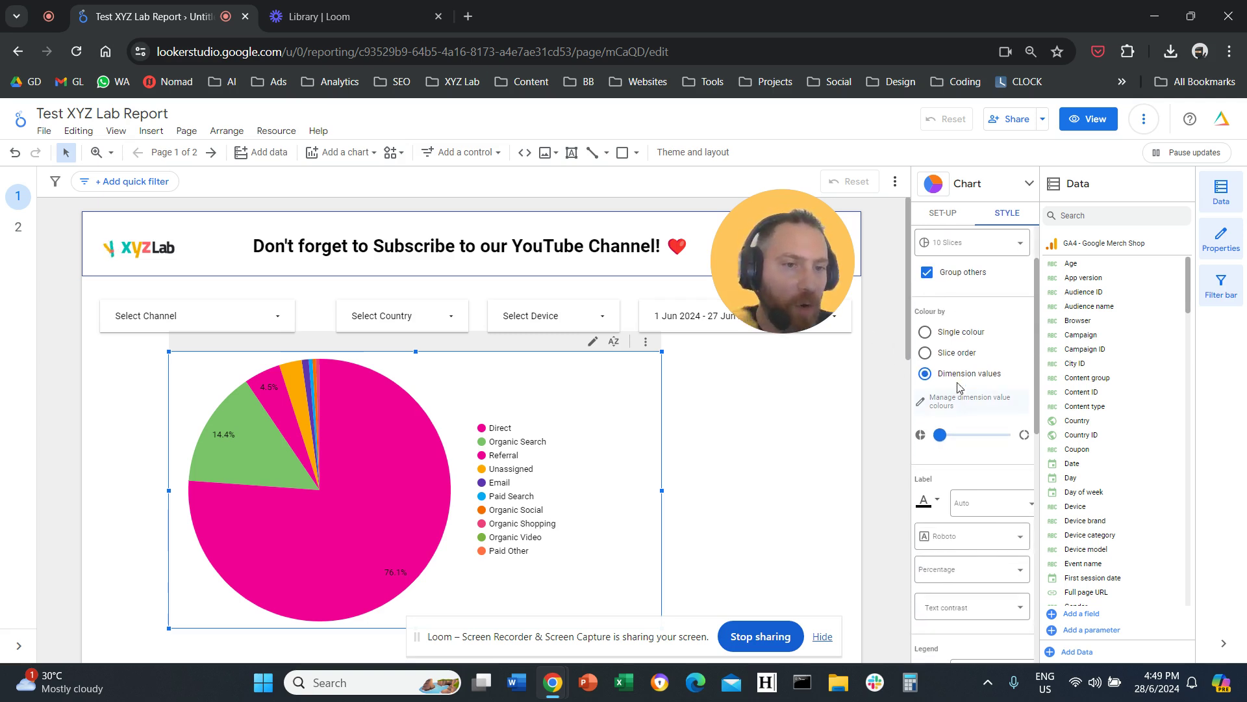
scroll(952, 325, up, 1)
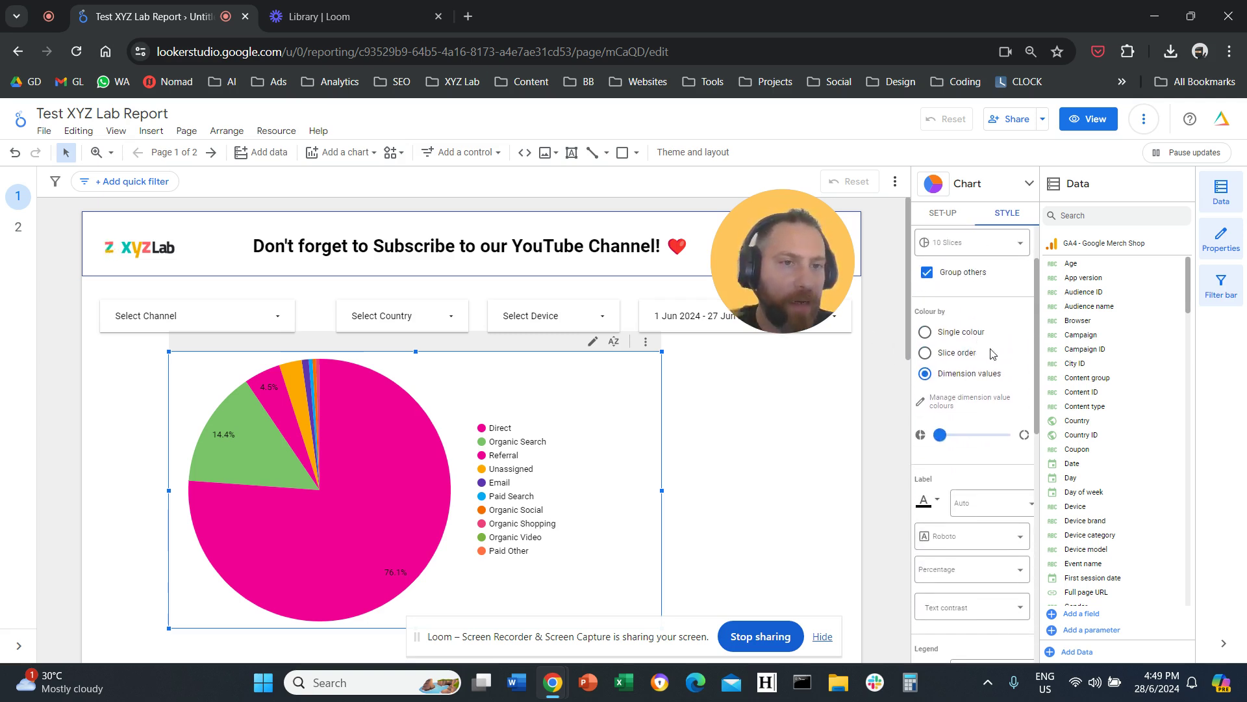
Step: Colour the whole pie with a single colour, trying green before settling on purple
click(939, 336)
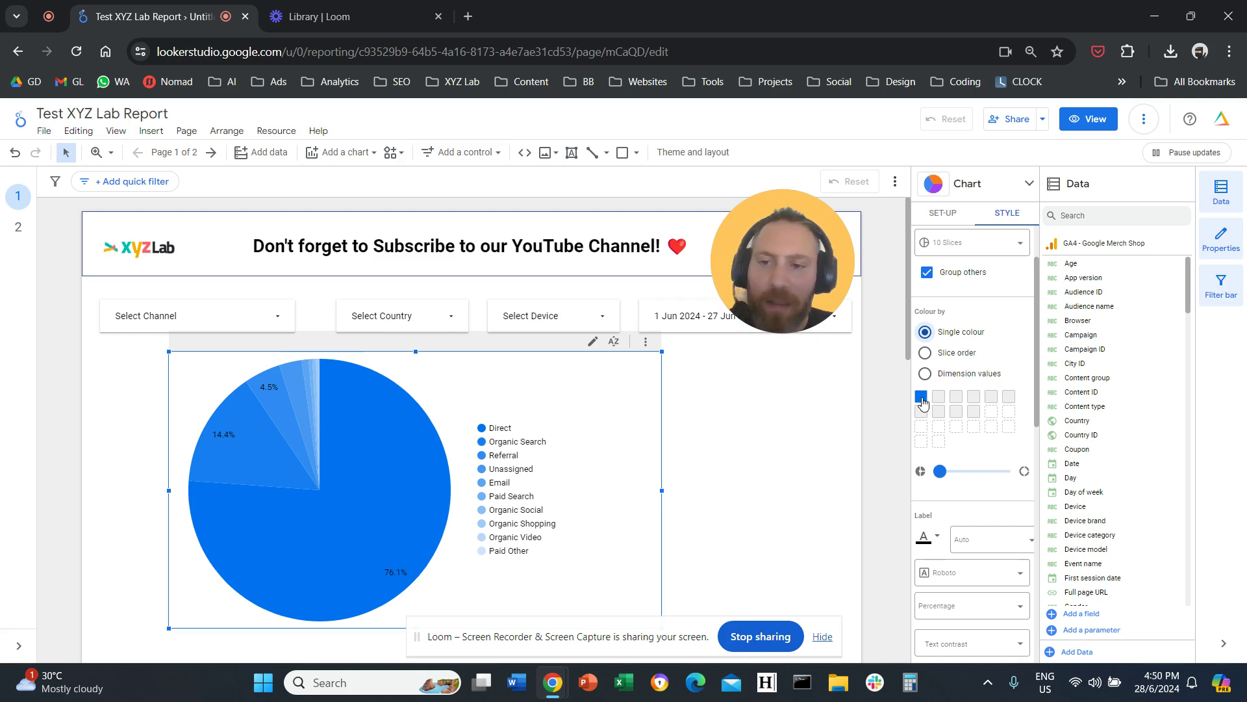
click(922, 399)
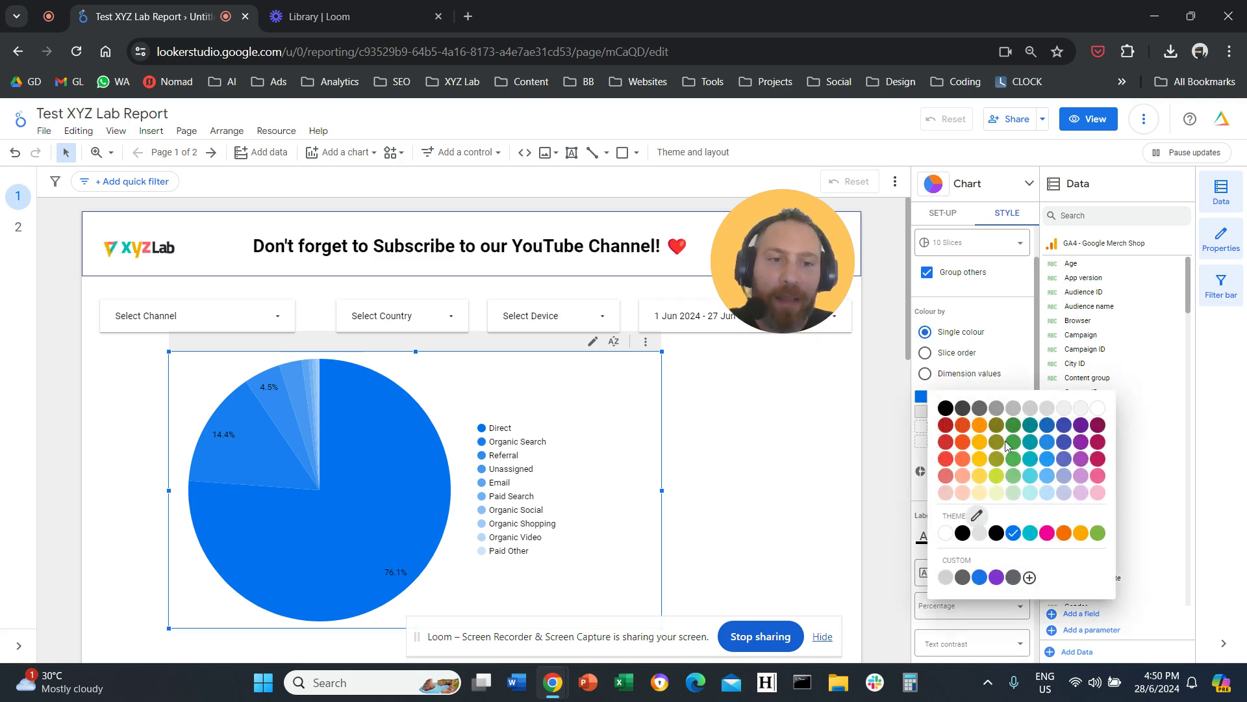
click(1014, 478)
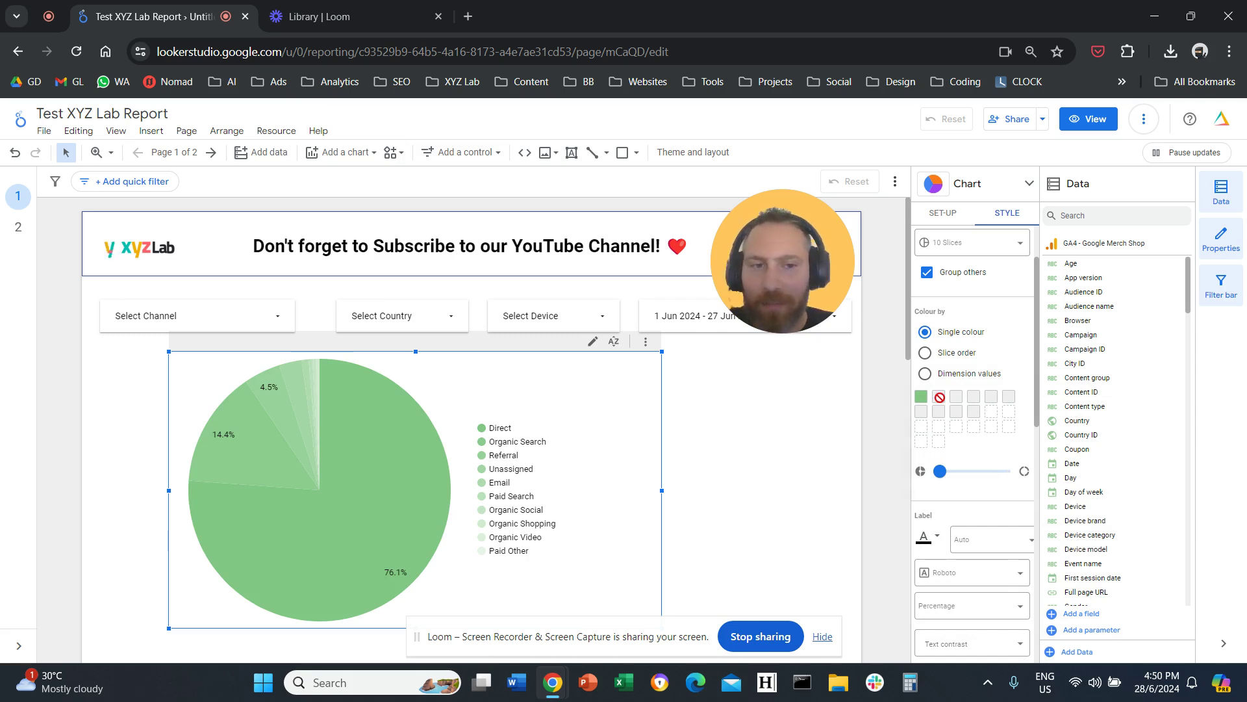
click(922, 397)
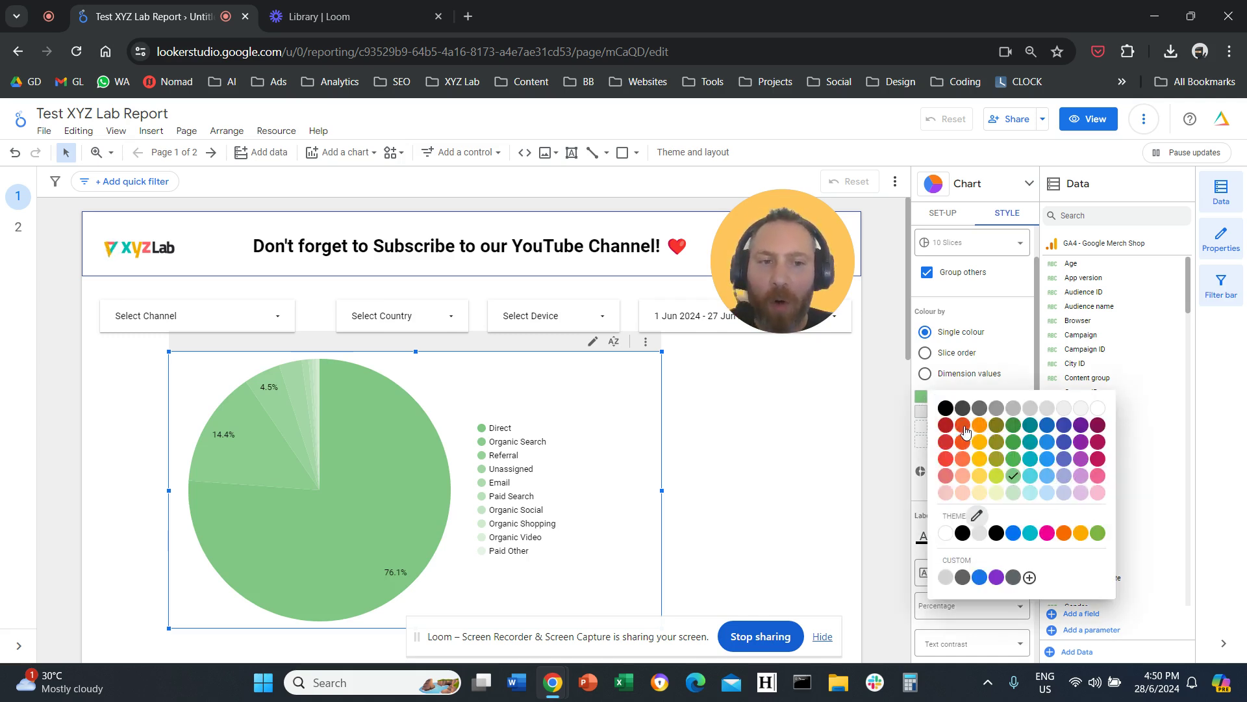
click(1081, 459)
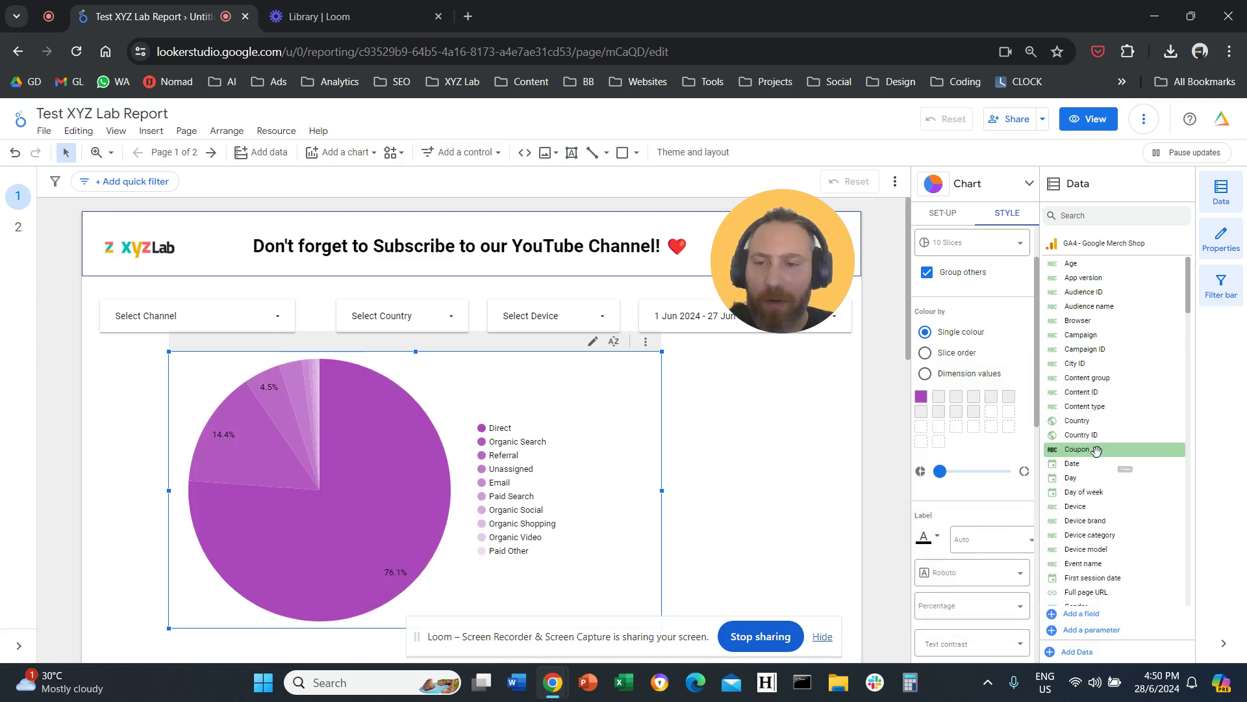
Step: Colour slices by order: Direct blue, Organic Search yellow, Referral green
click(923, 353)
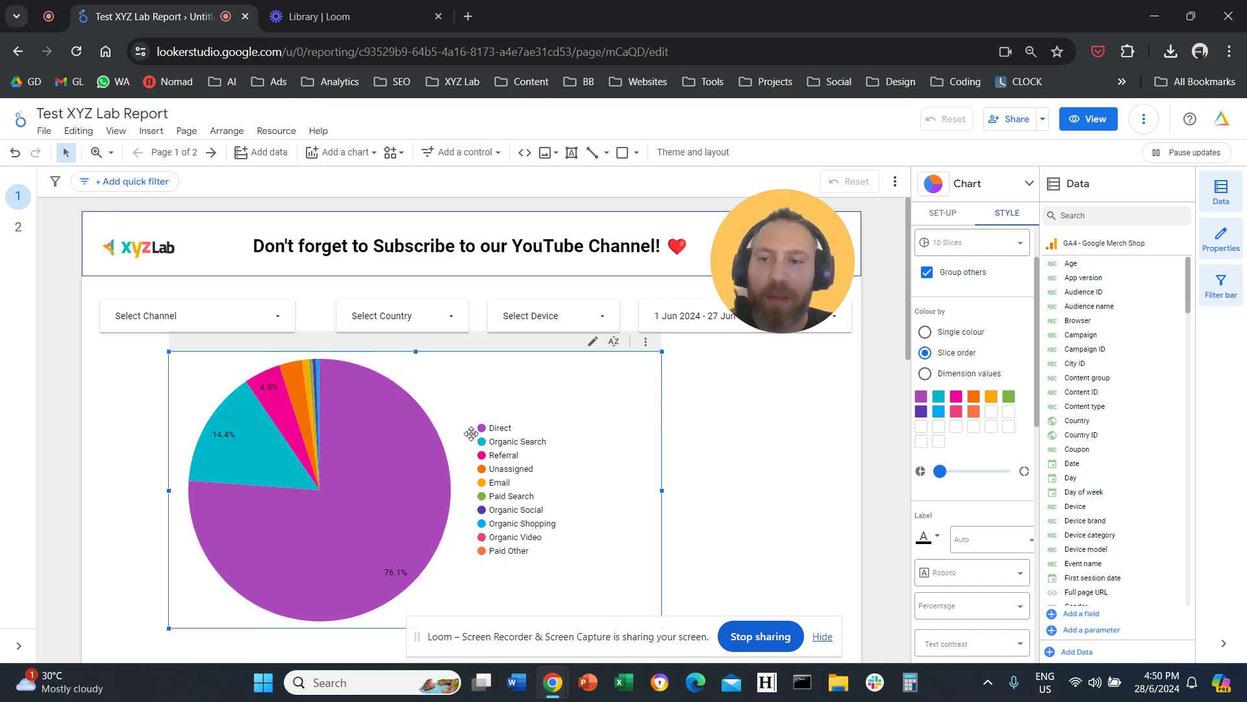
click(920, 401)
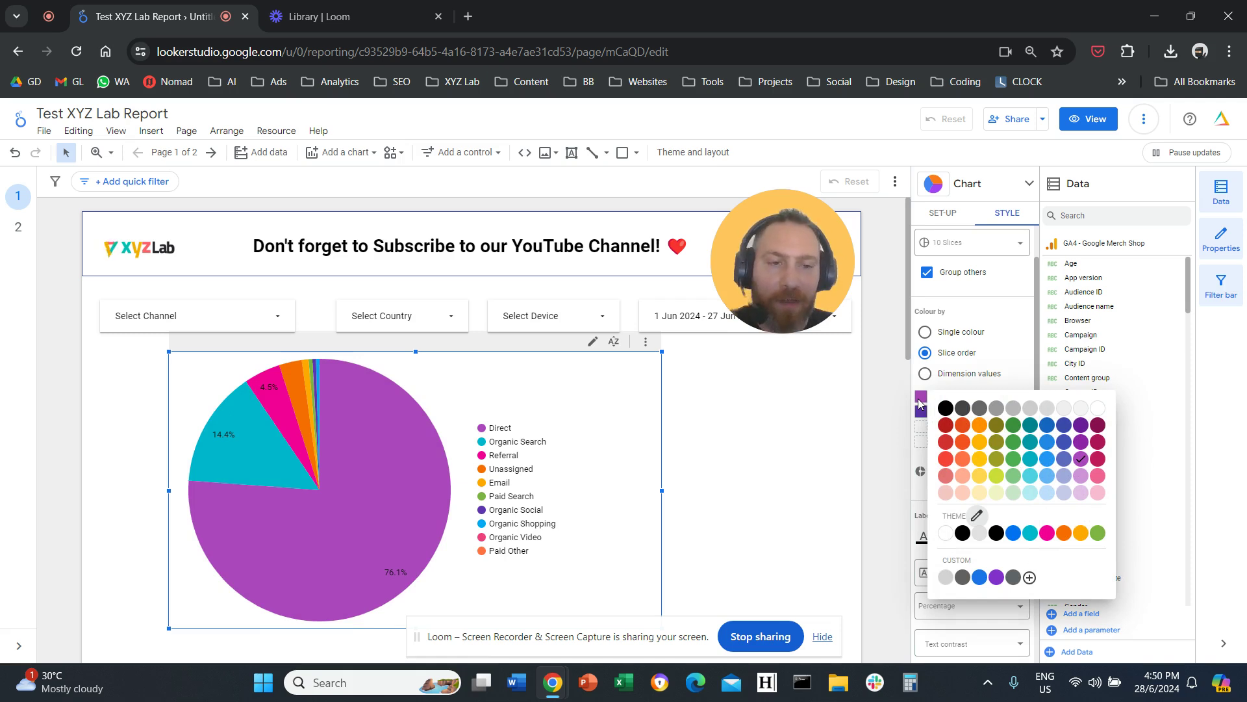
click(1047, 458)
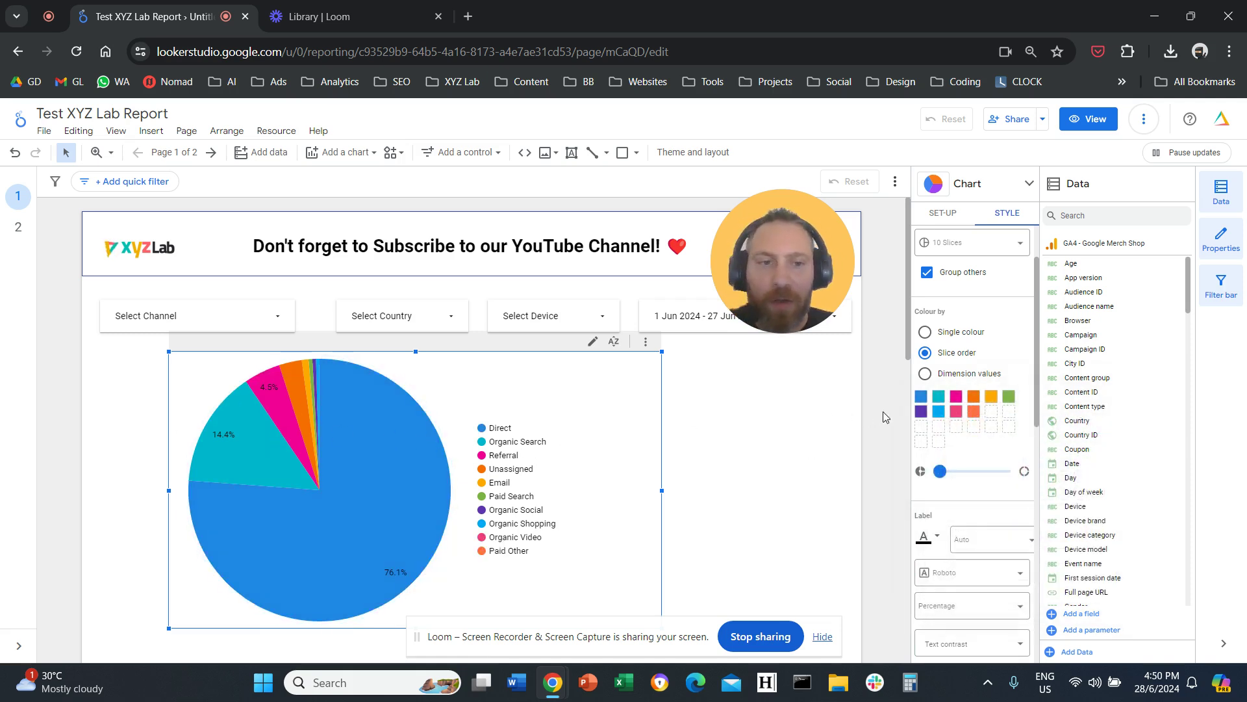
click(938, 399)
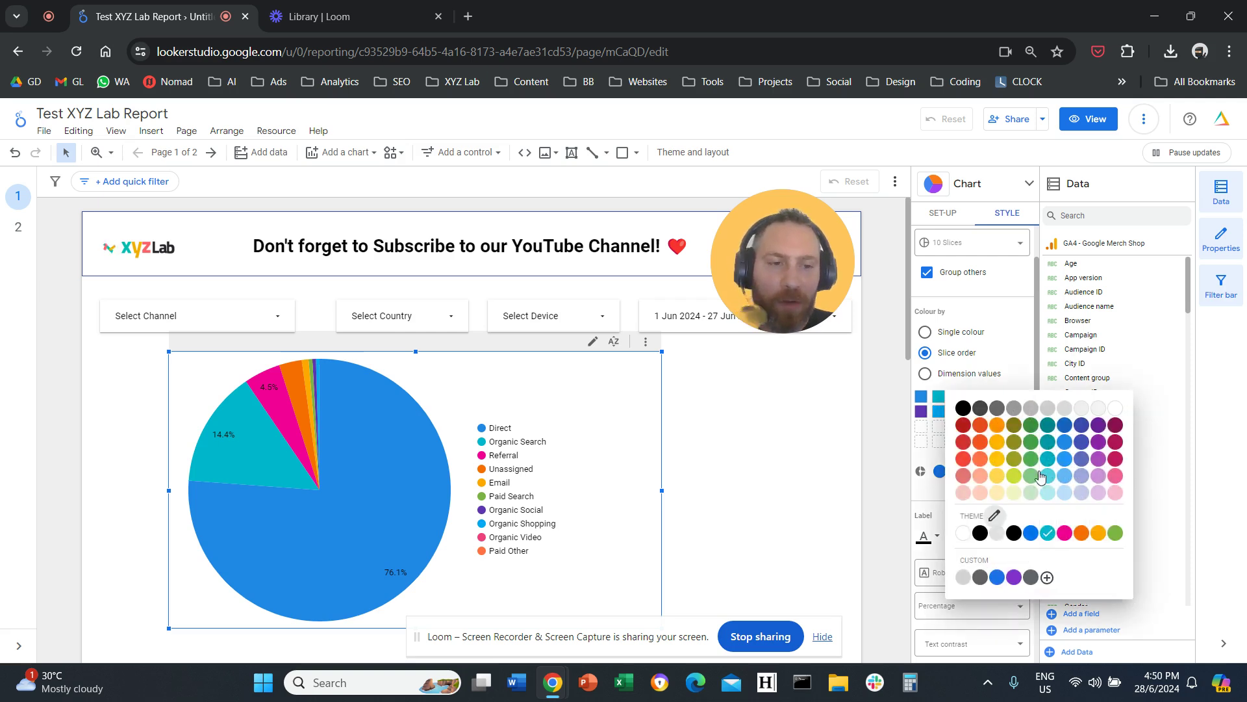
click(997, 459)
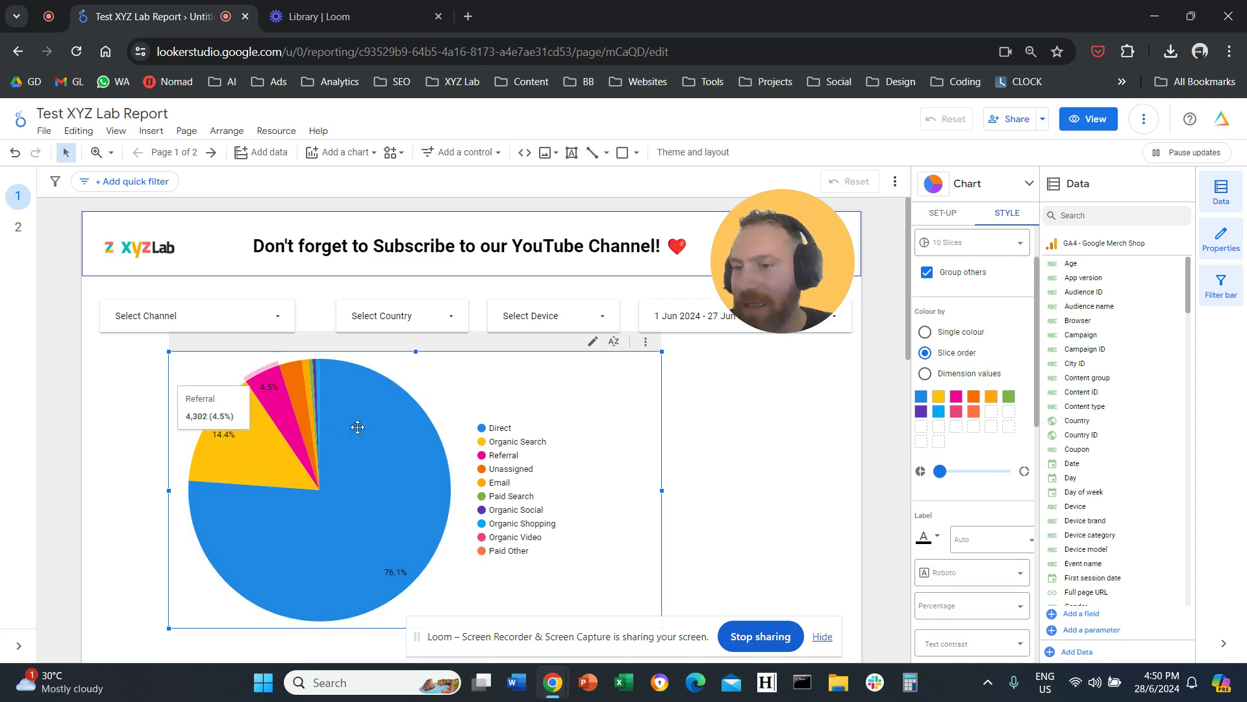
click(967, 403)
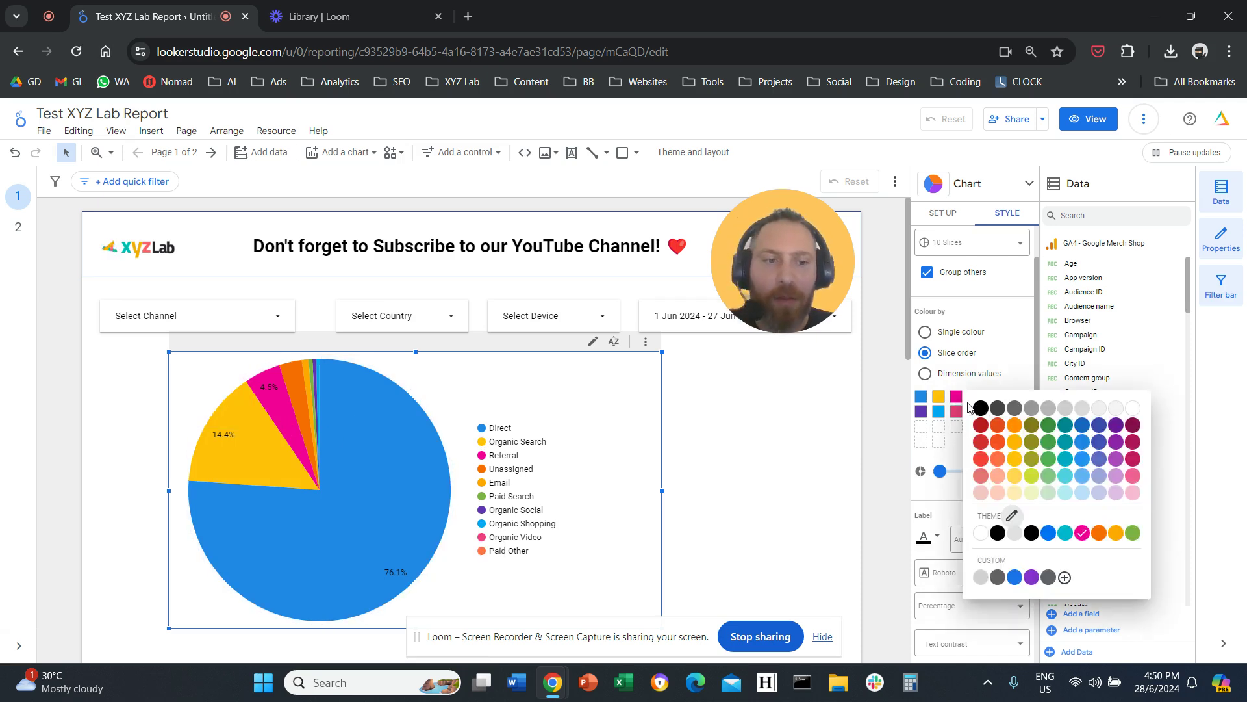
click(1055, 452)
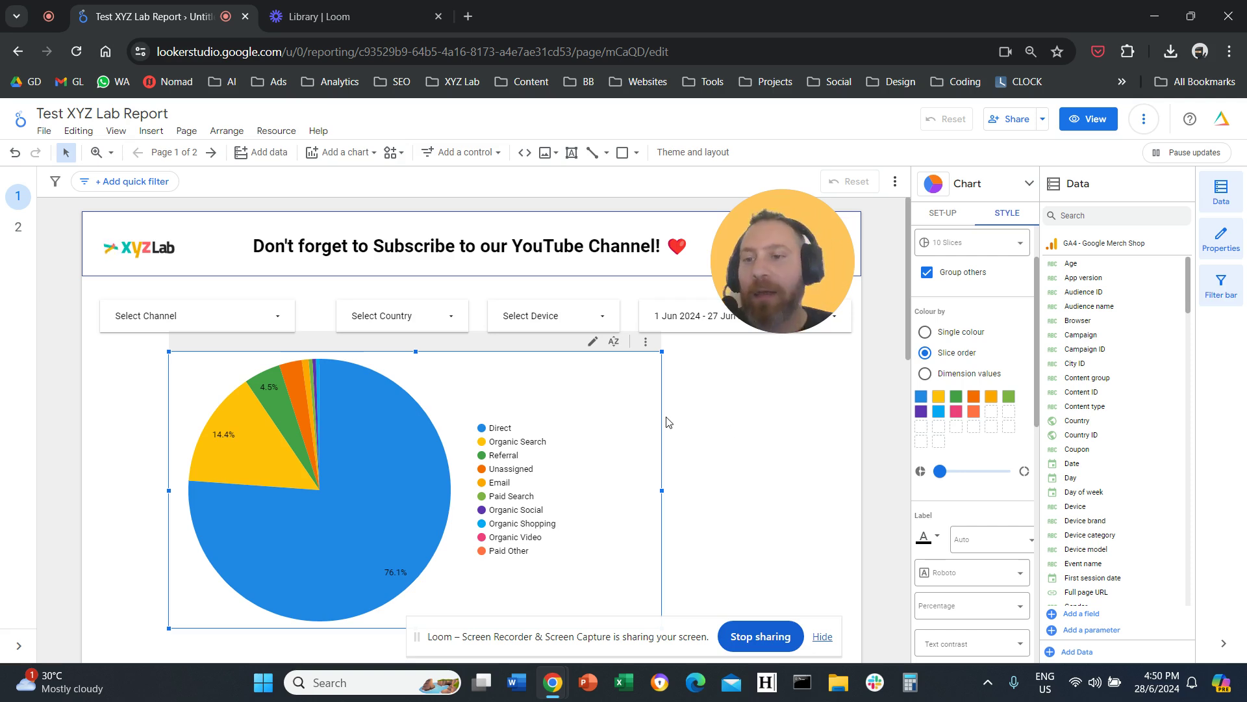
mouse_move(297, 407)
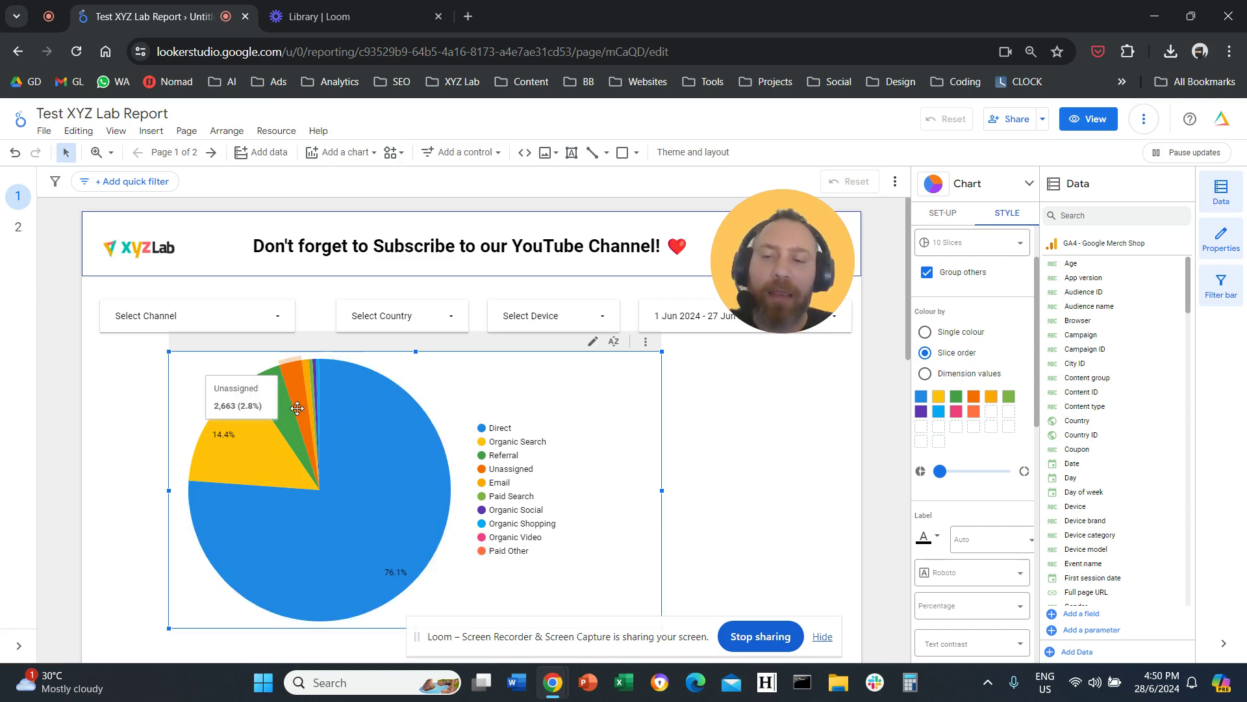
Step: Switch the pie's Colour by setting to dimension values and preview the value colours list
click(927, 374)
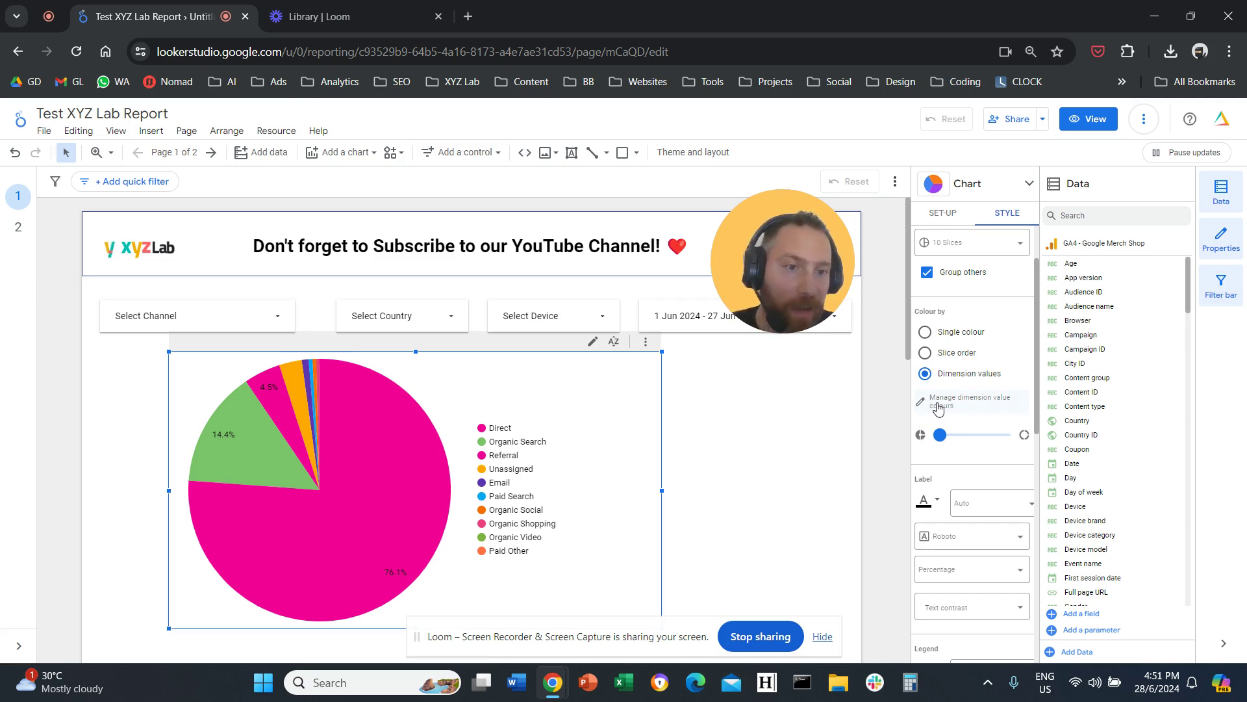
click(938, 408)
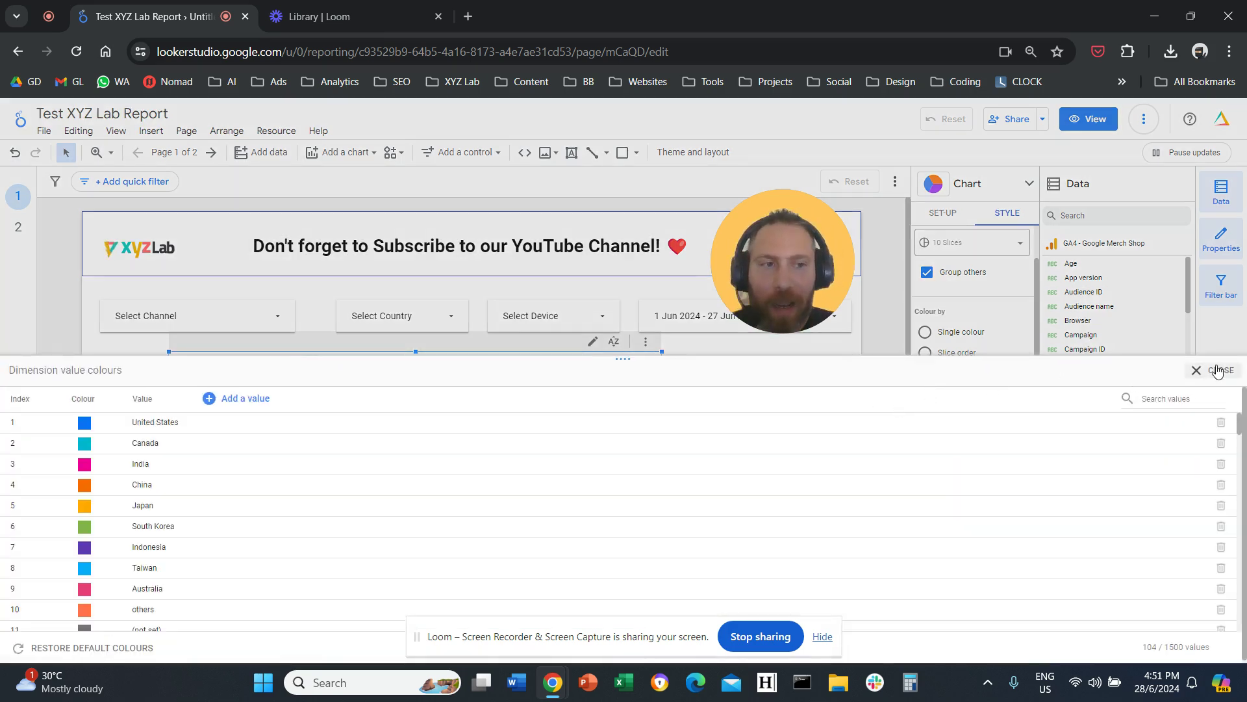
click(1224, 368)
mouse_move(237, 441)
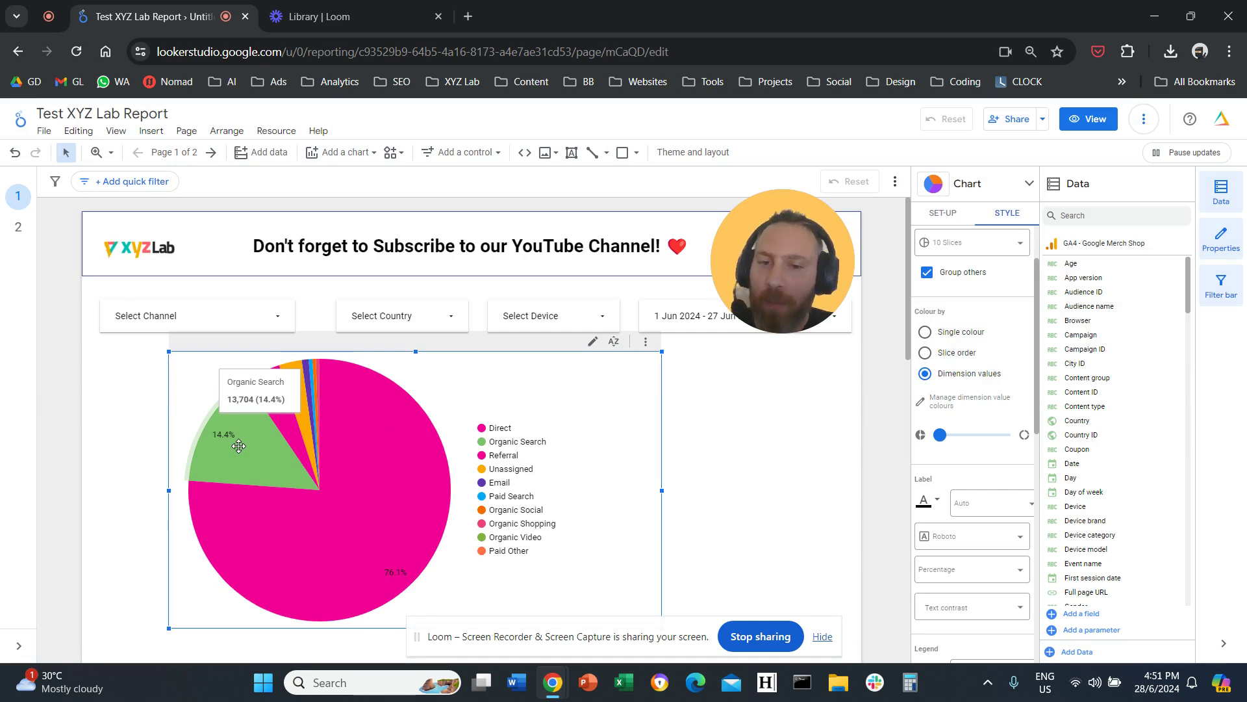
Step: Search 'Organ' in the value colours list, make Organic Search blue, and save
click(943, 401)
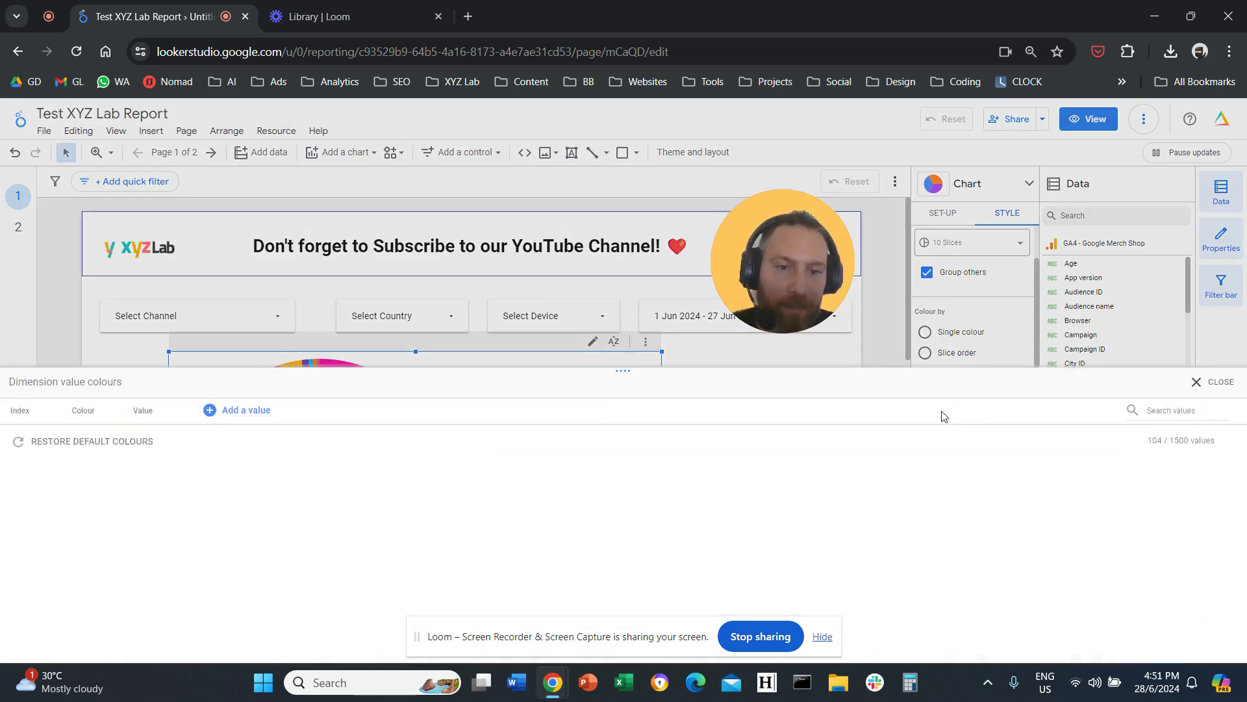
click(1151, 406)
text(Organic)
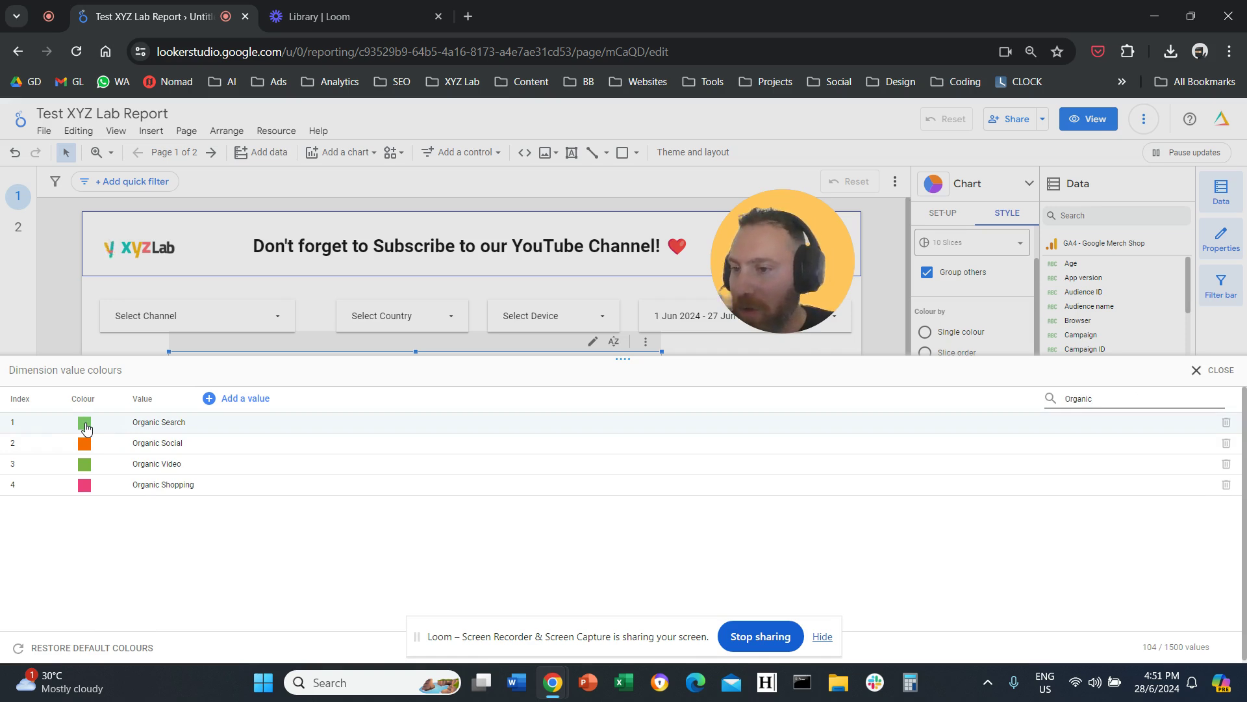
click(83, 425)
click(110, 430)
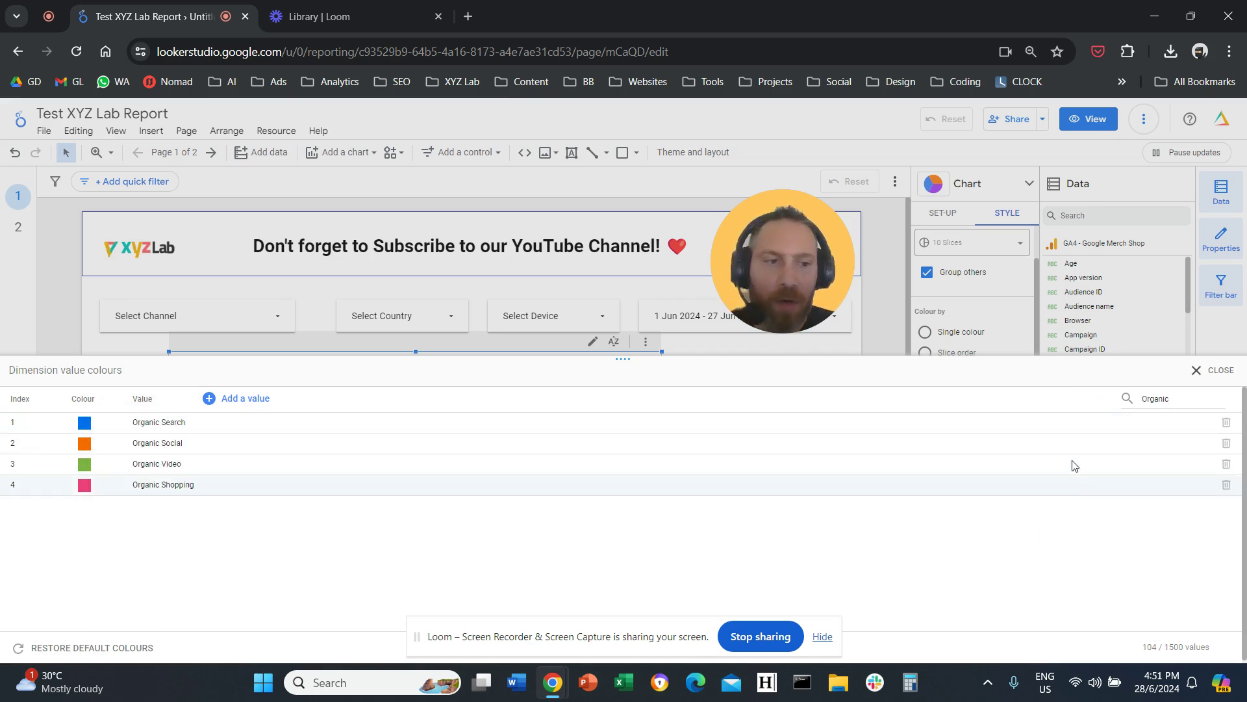
click(1197, 369)
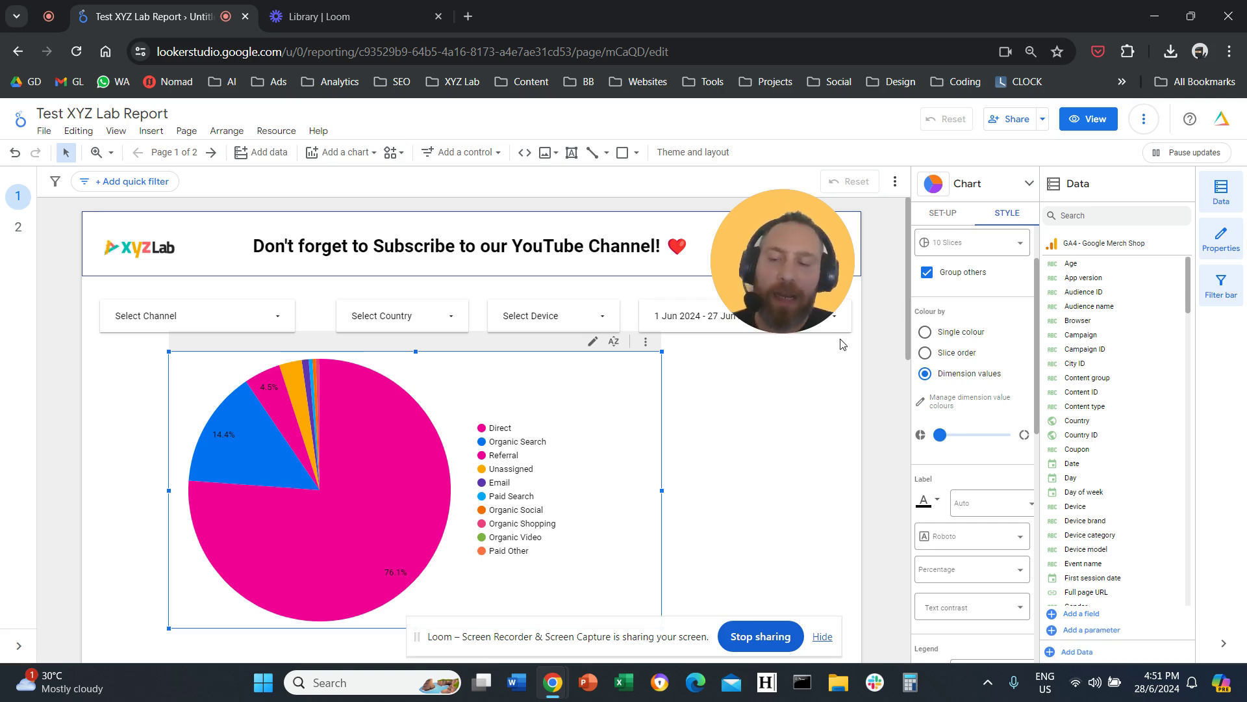
Step: In Set-up, swap the pie's dimension to Age, then replace it with Gender
click(942, 215)
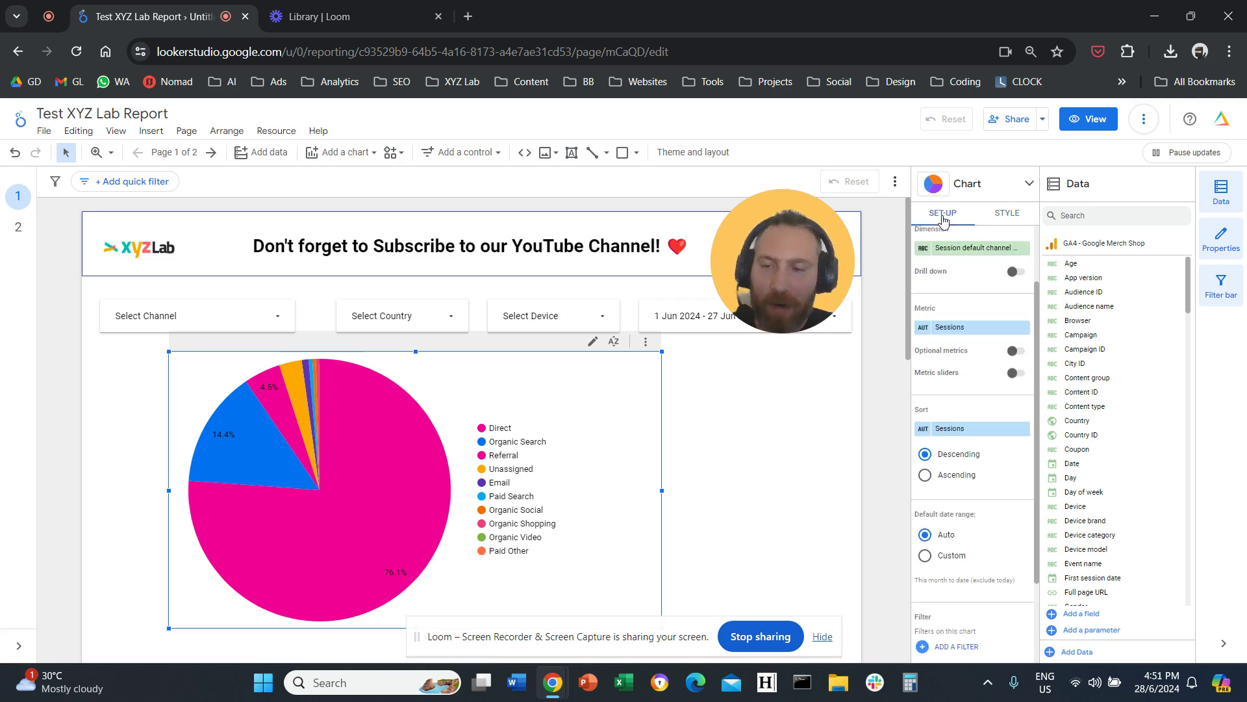
click(983, 249)
text(age)
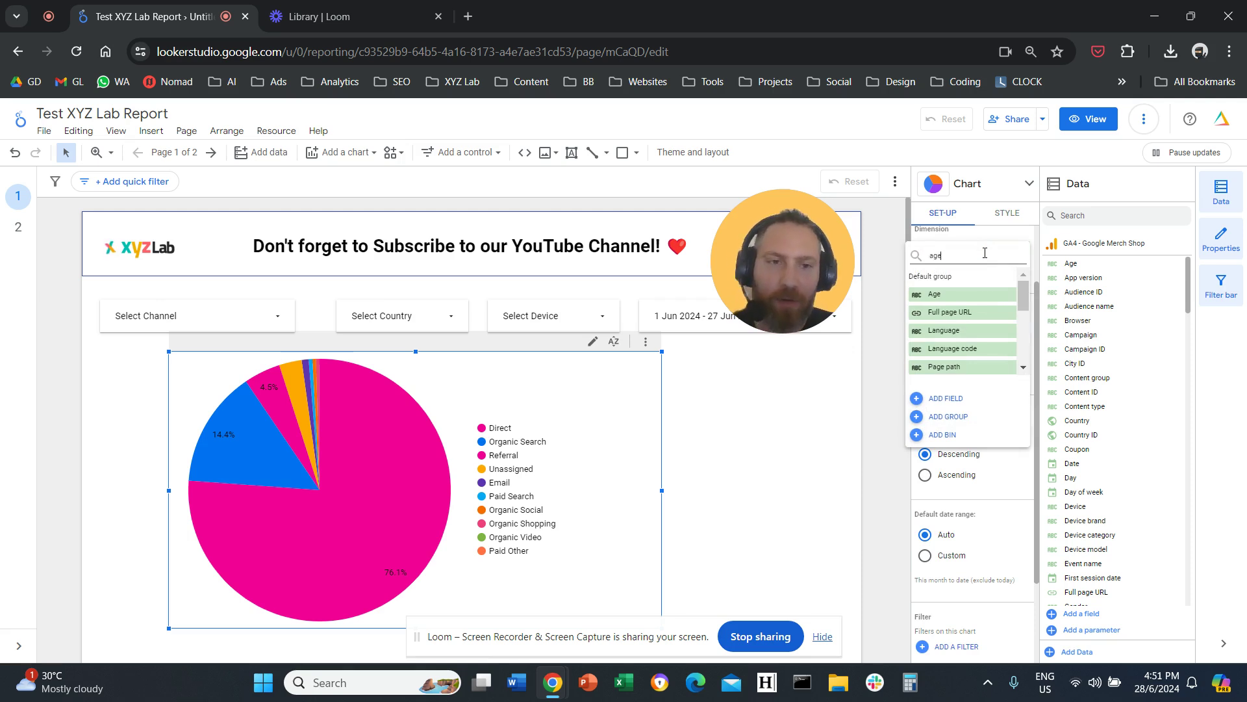
click(942, 293)
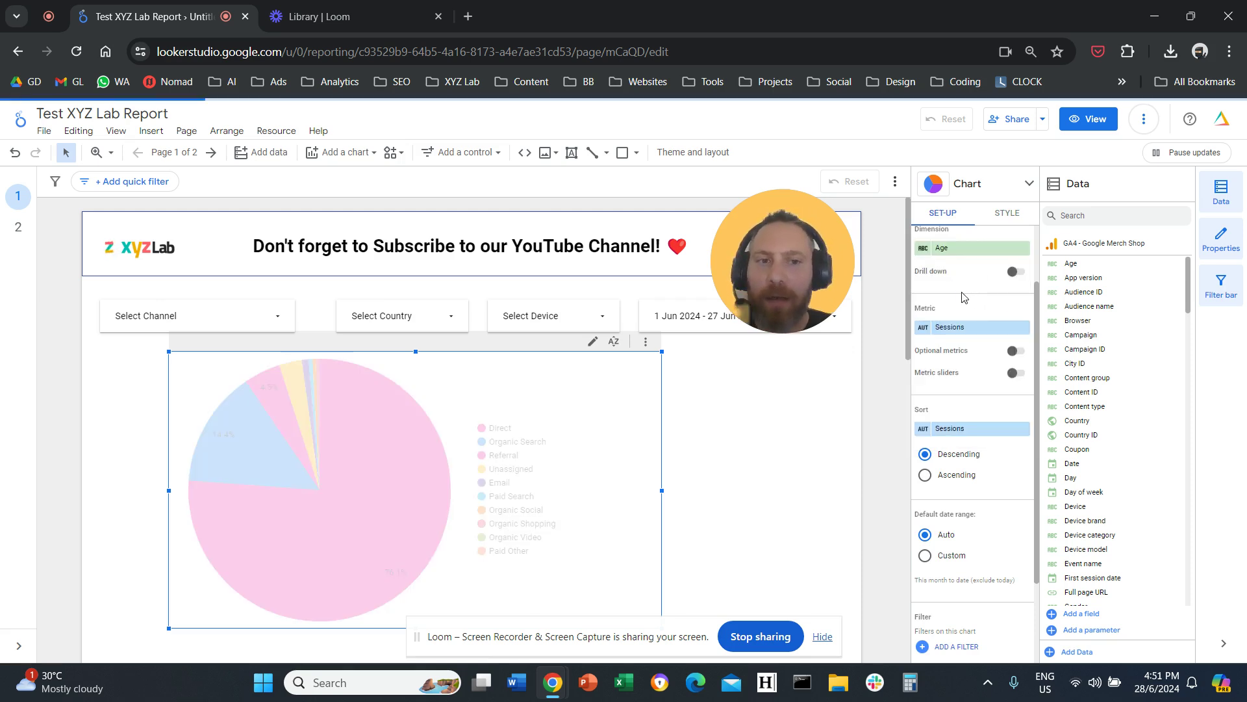
click(971, 257)
text(gender)
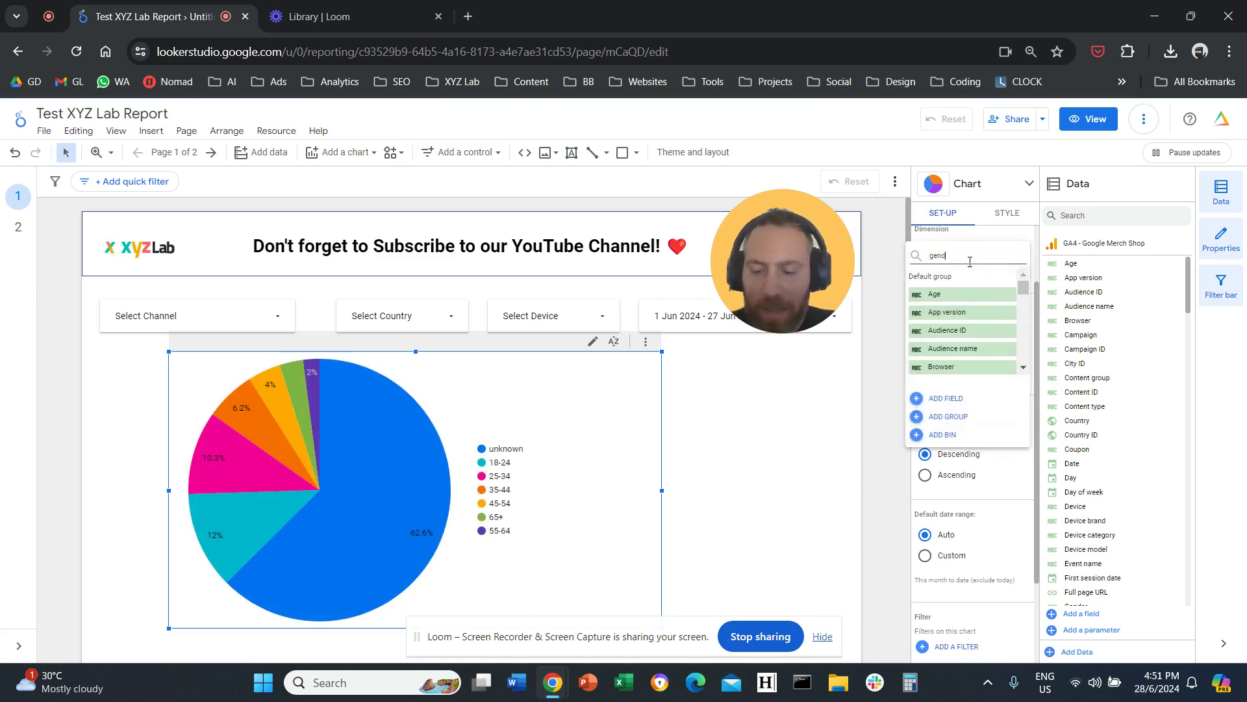
click(942, 294)
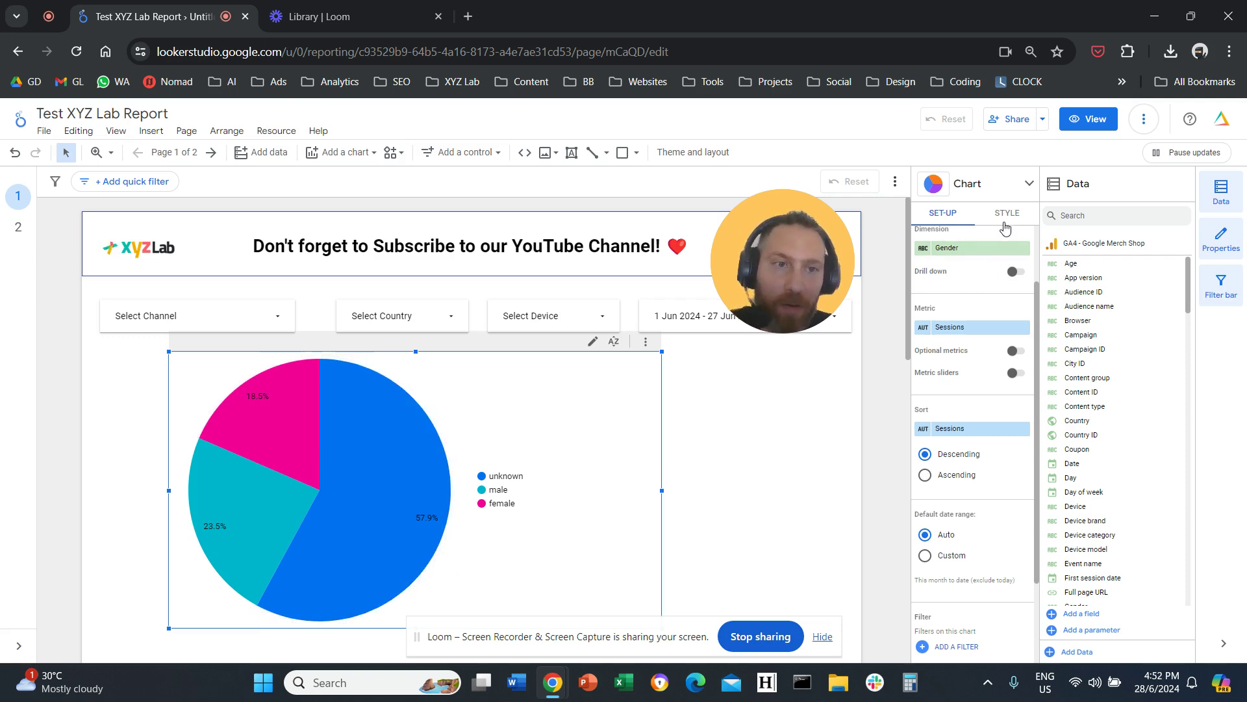
Step: In the style settings' value colours list, search 'fema' and make female light pink
click(1005, 221)
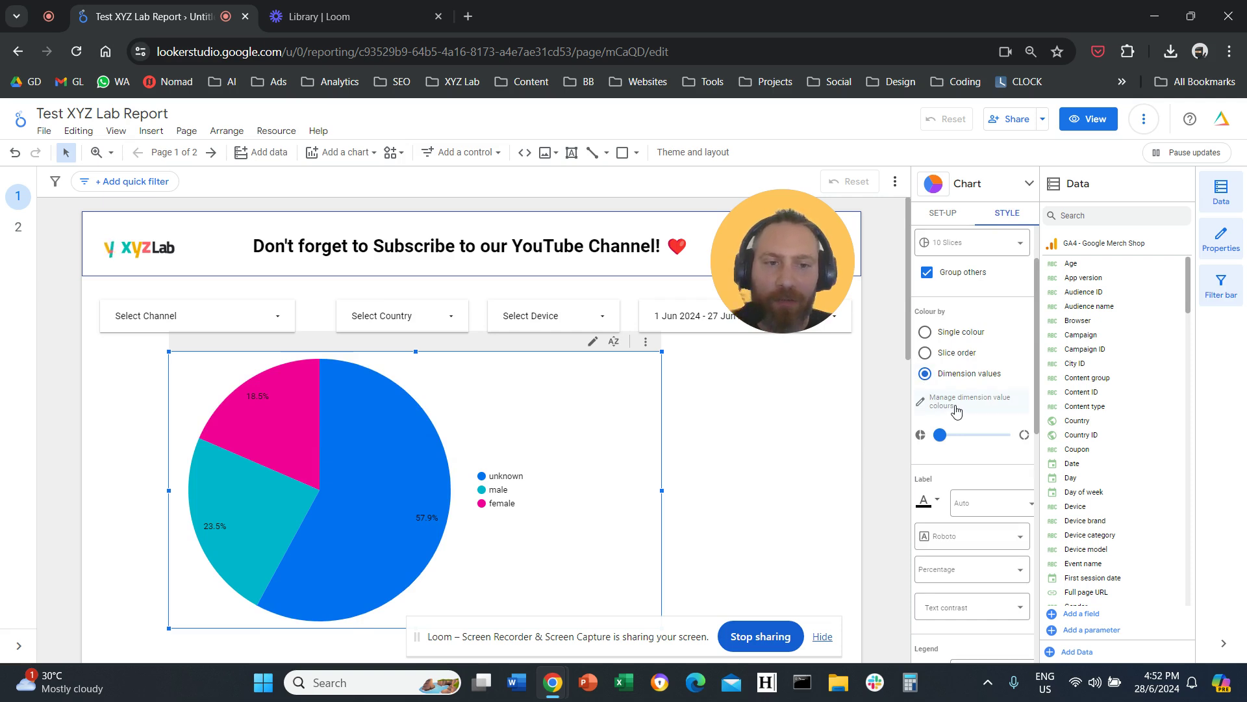
click(956, 411)
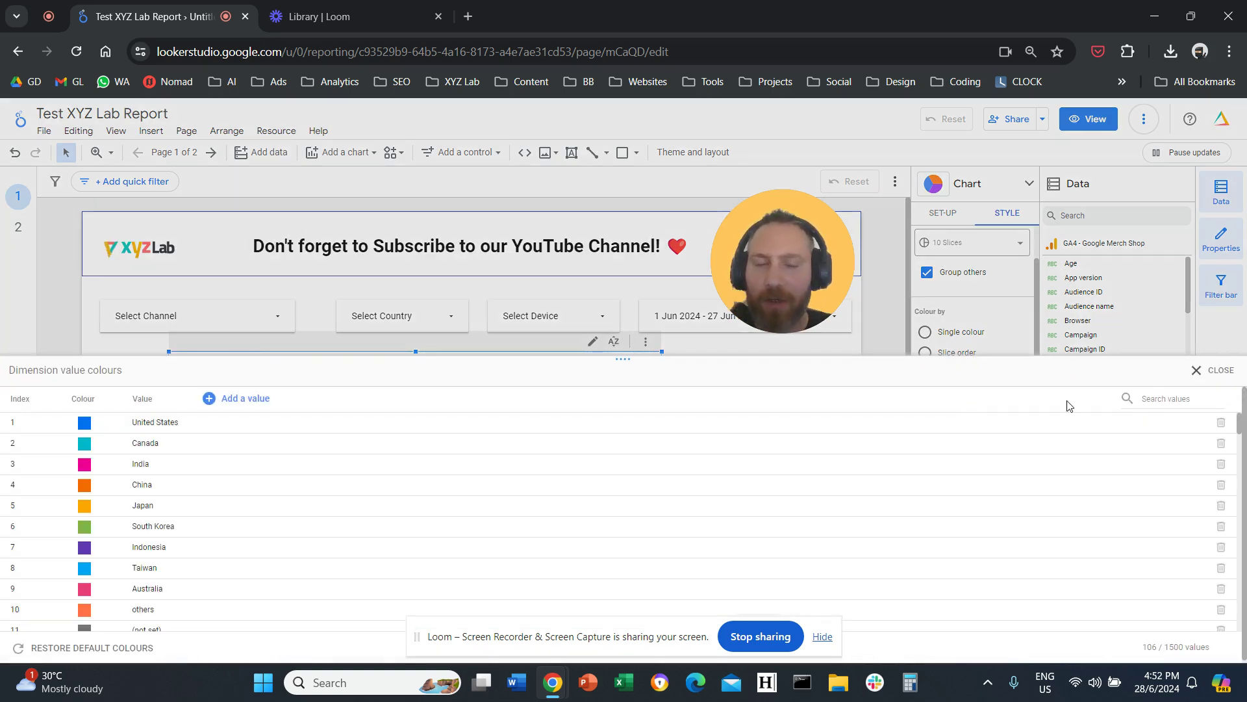
click(1194, 399)
text(female)
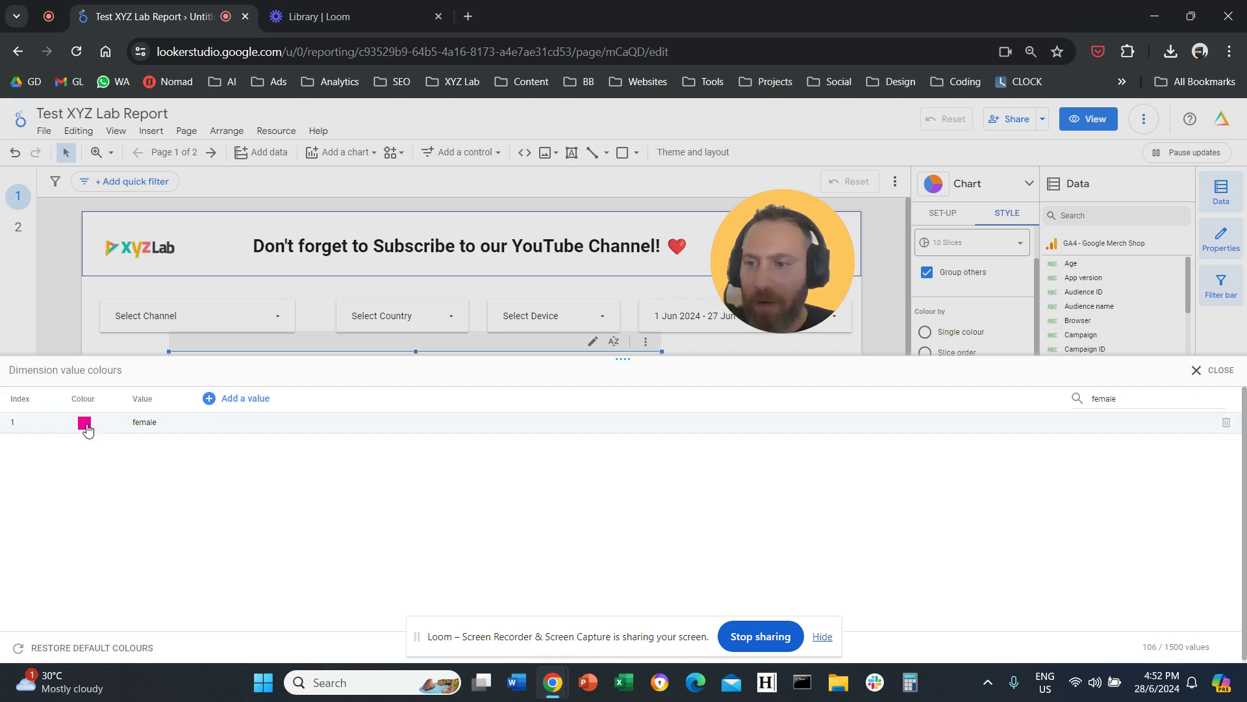
click(84, 422)
click(262, 449)
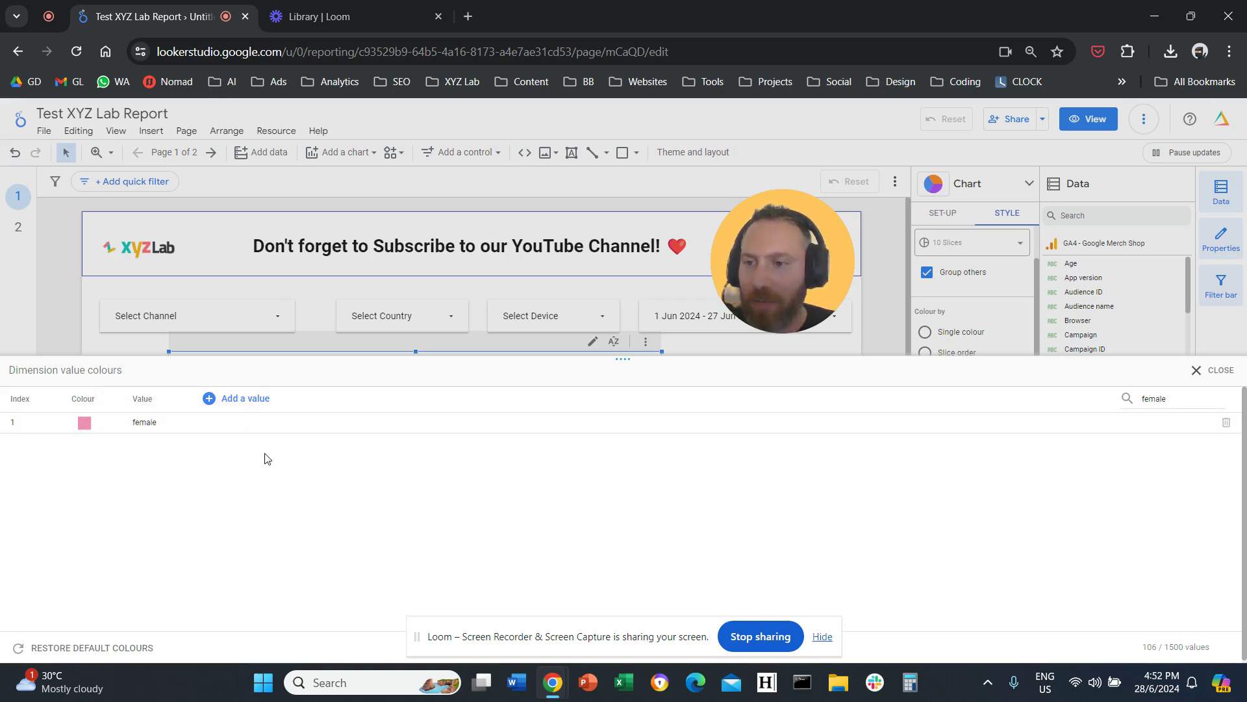
Step: Search each remaining value and set male to blue and unknown to dark grey
click(1181, 399)
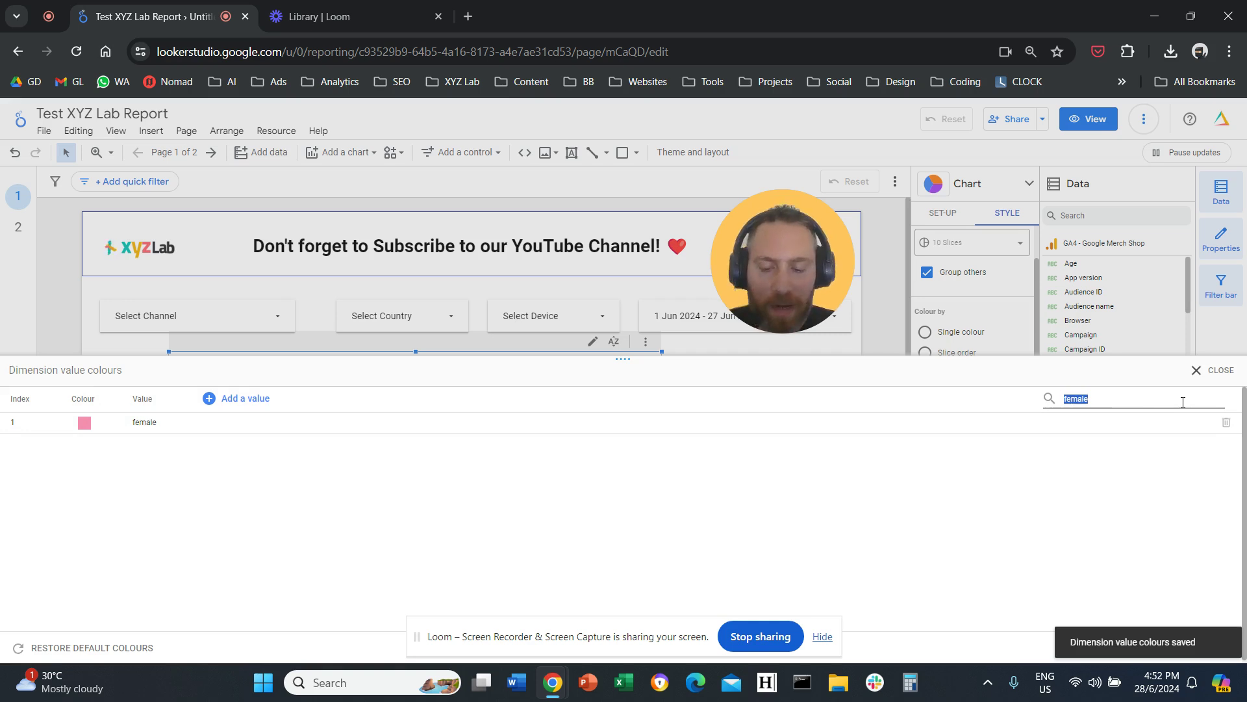
text(male)
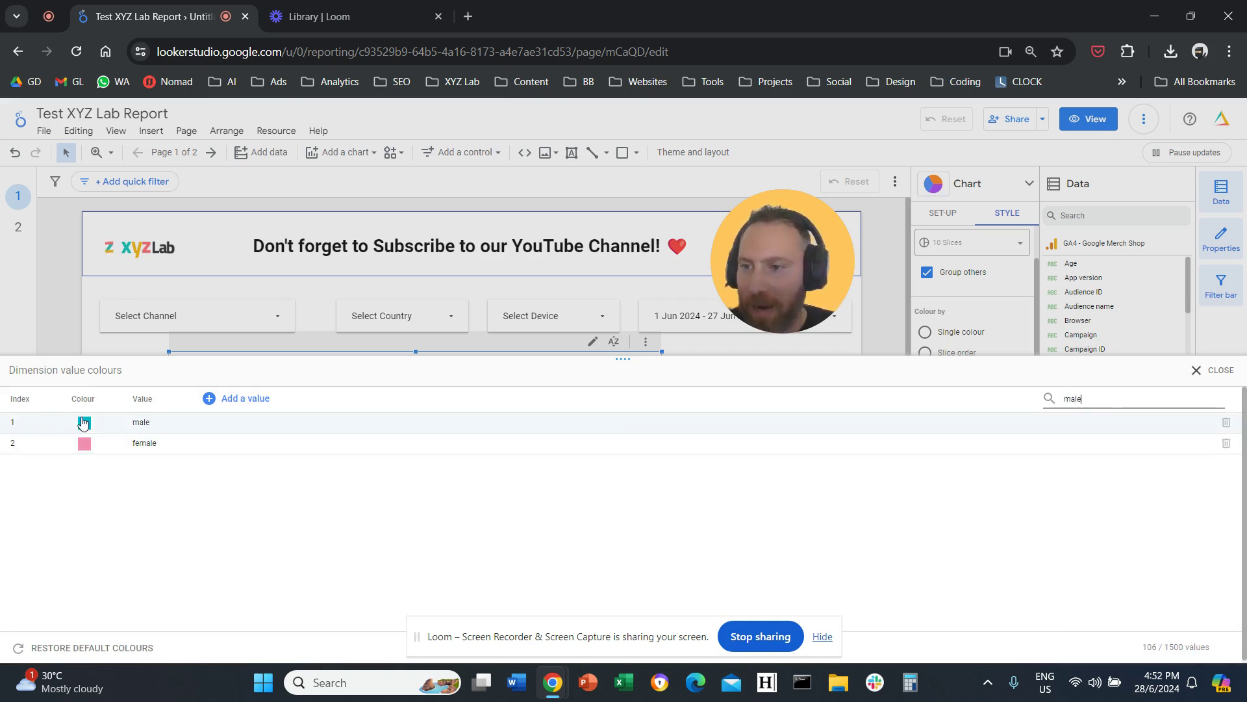
click(83, 423)
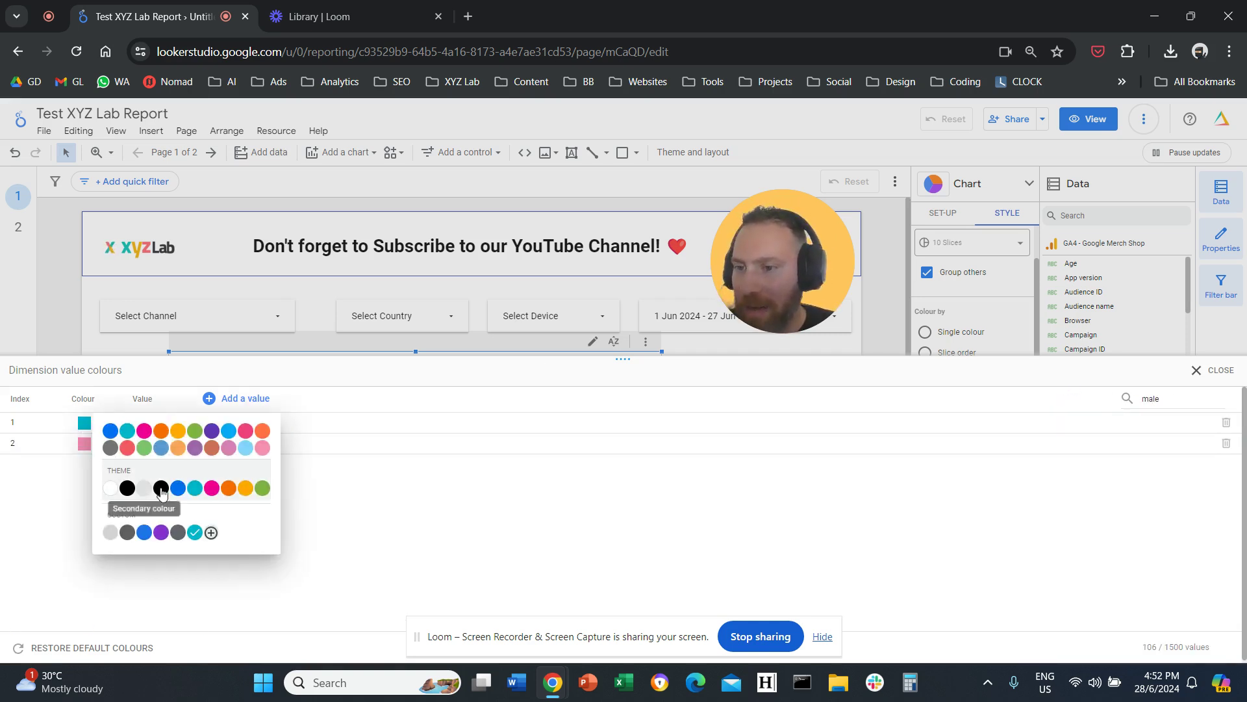
click(111, 430)
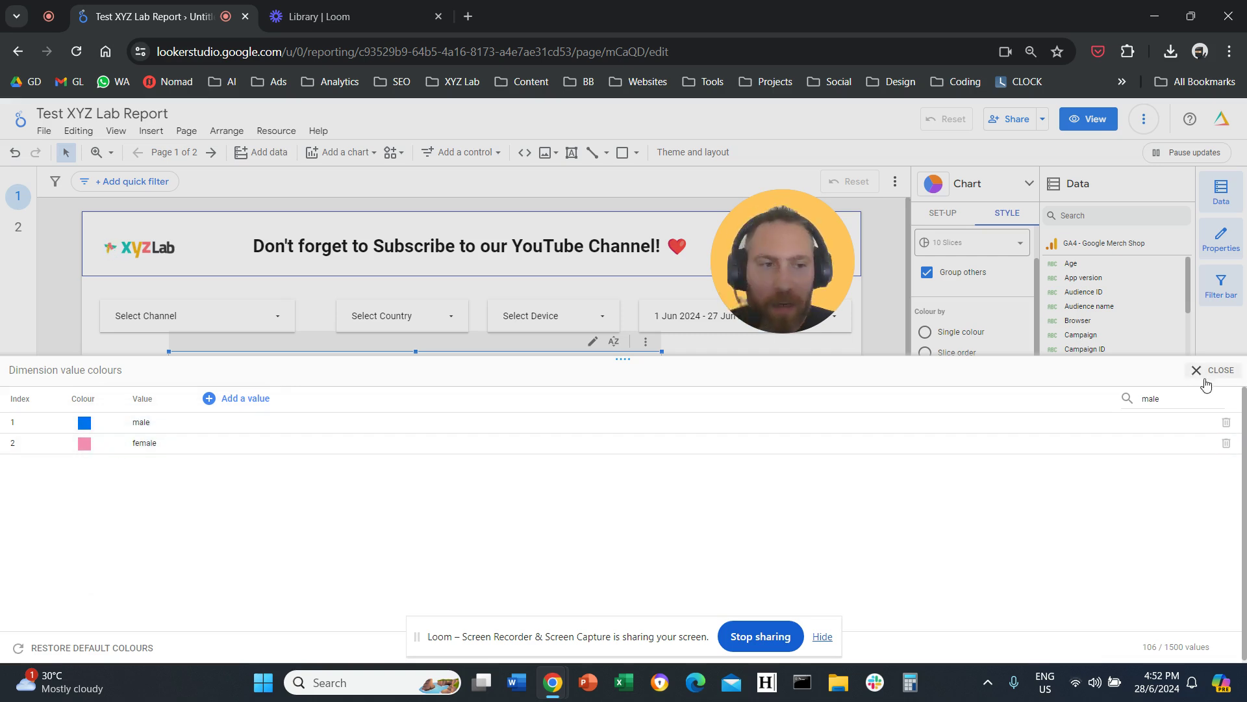
click(1157, 402)
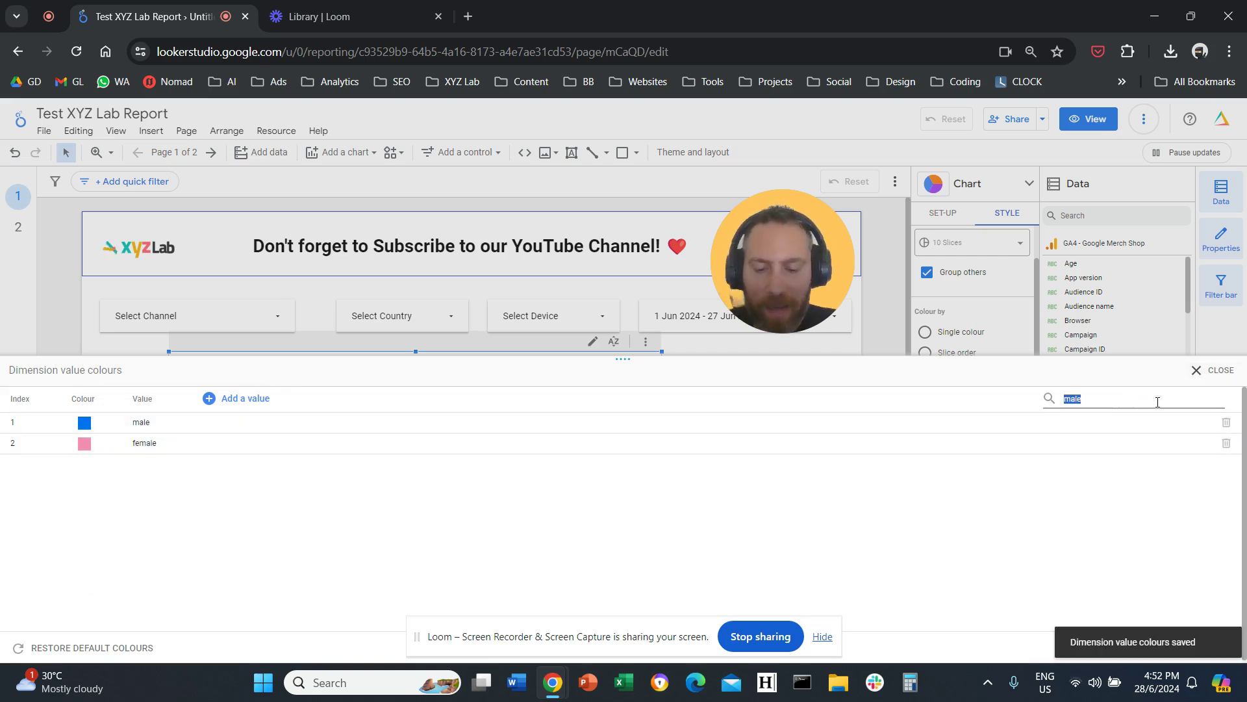
text(unk)
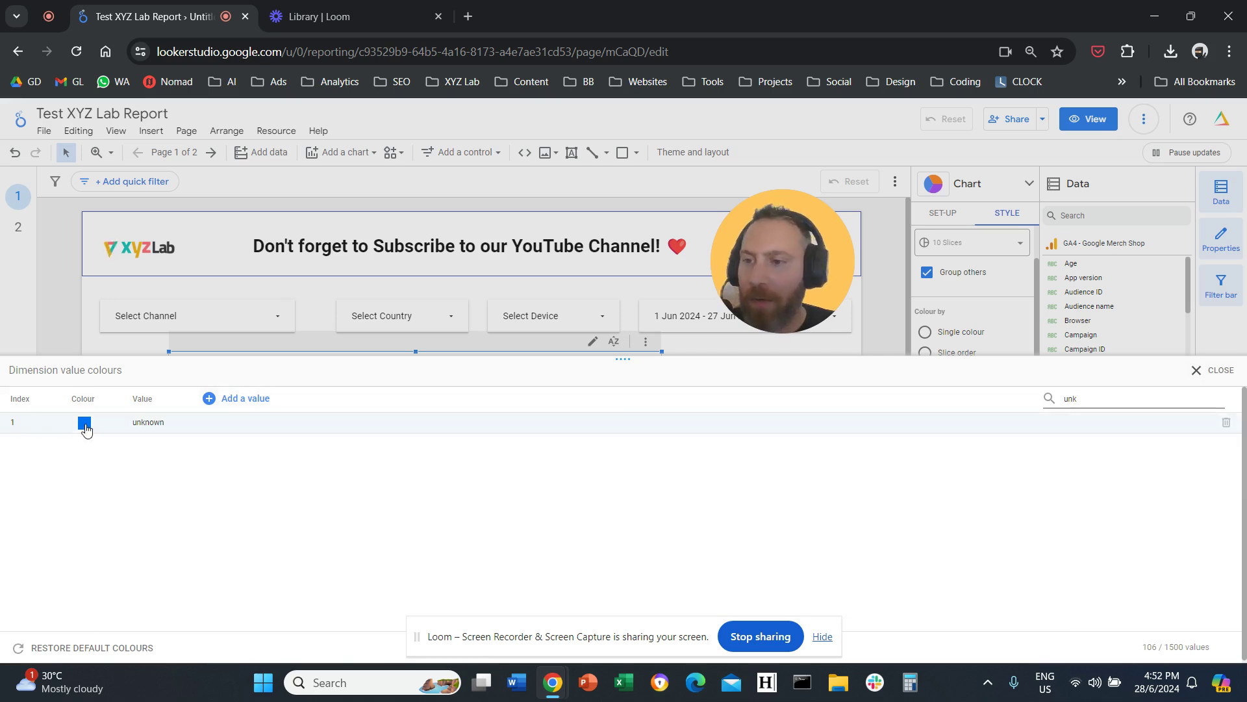
click(85, 423)
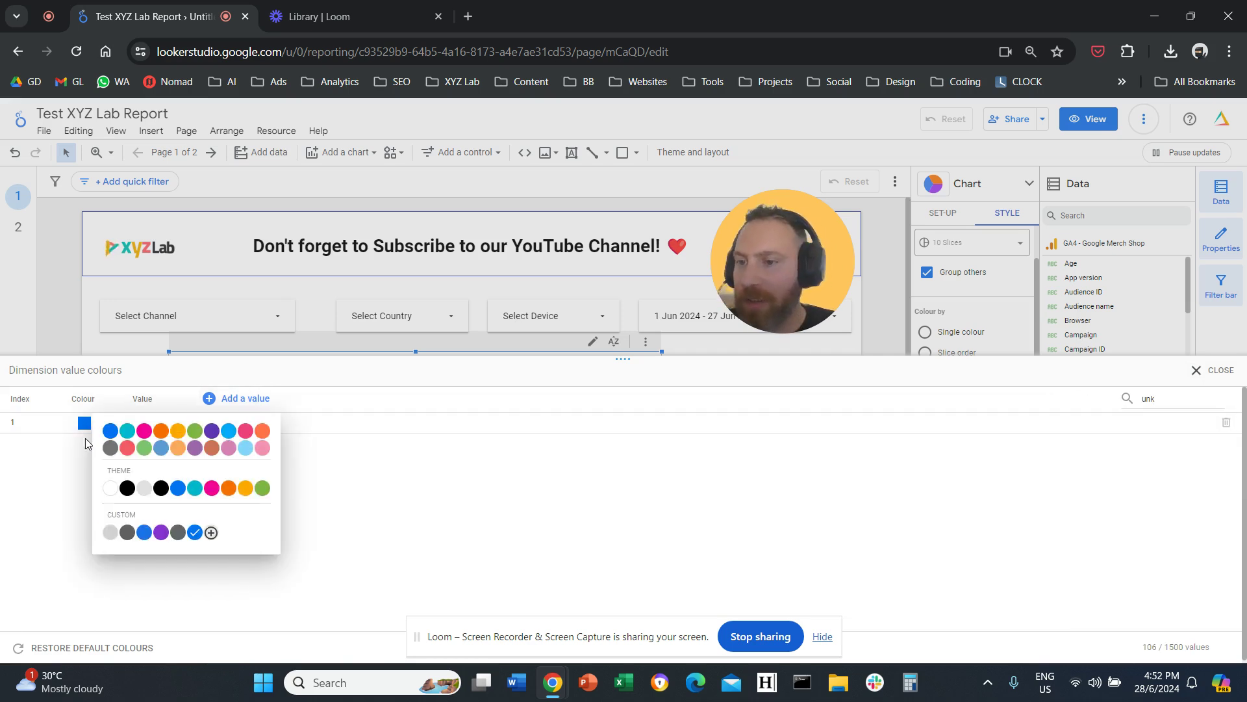
click(128, 532)
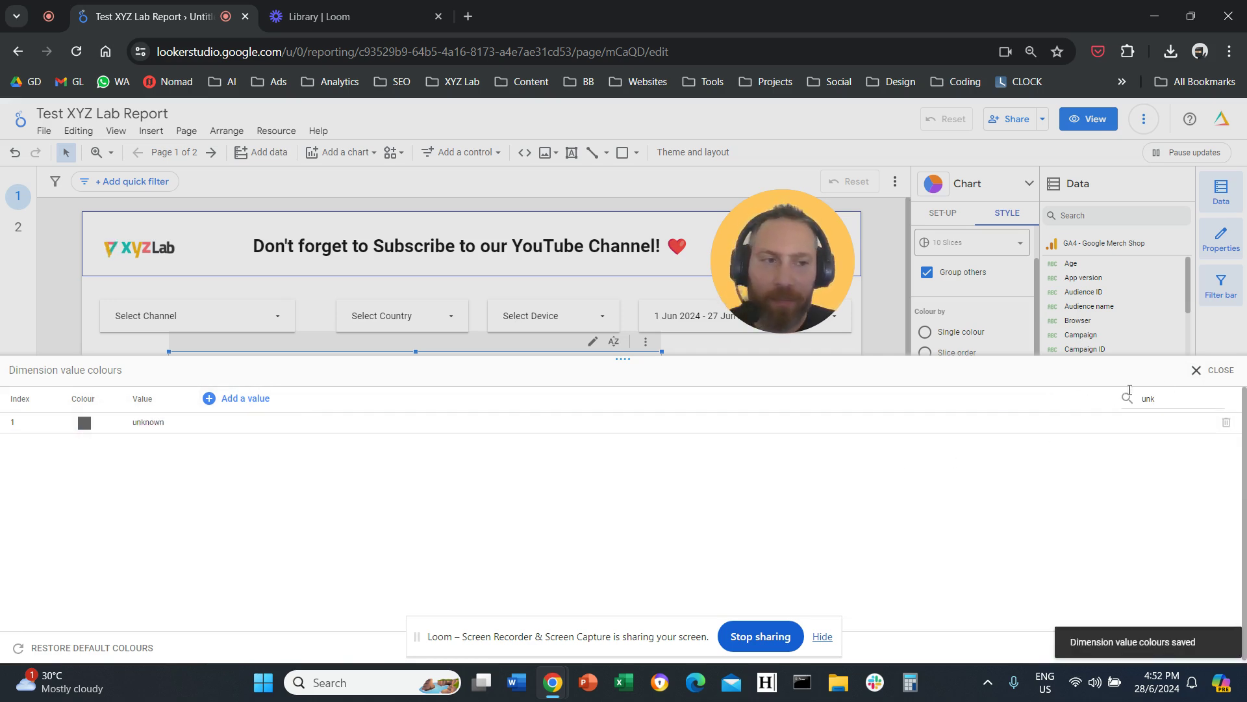